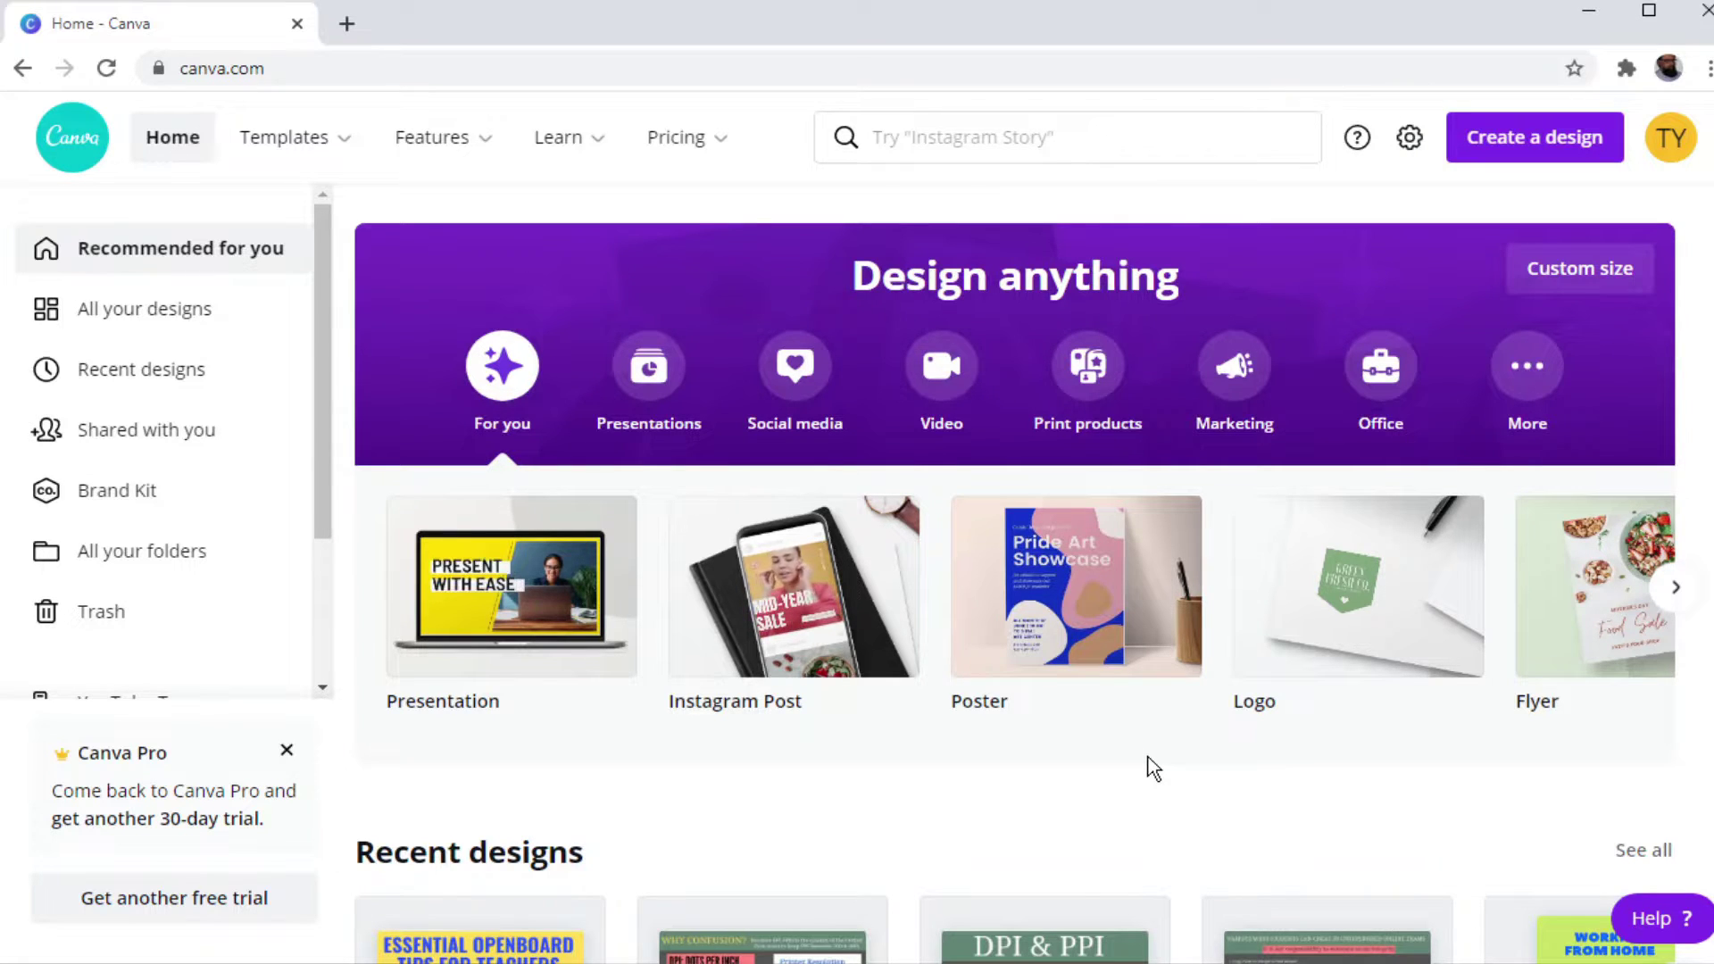
- Scroll through the Canva home page to browse the existing designs
scroll(1153, 768, "down", 4)
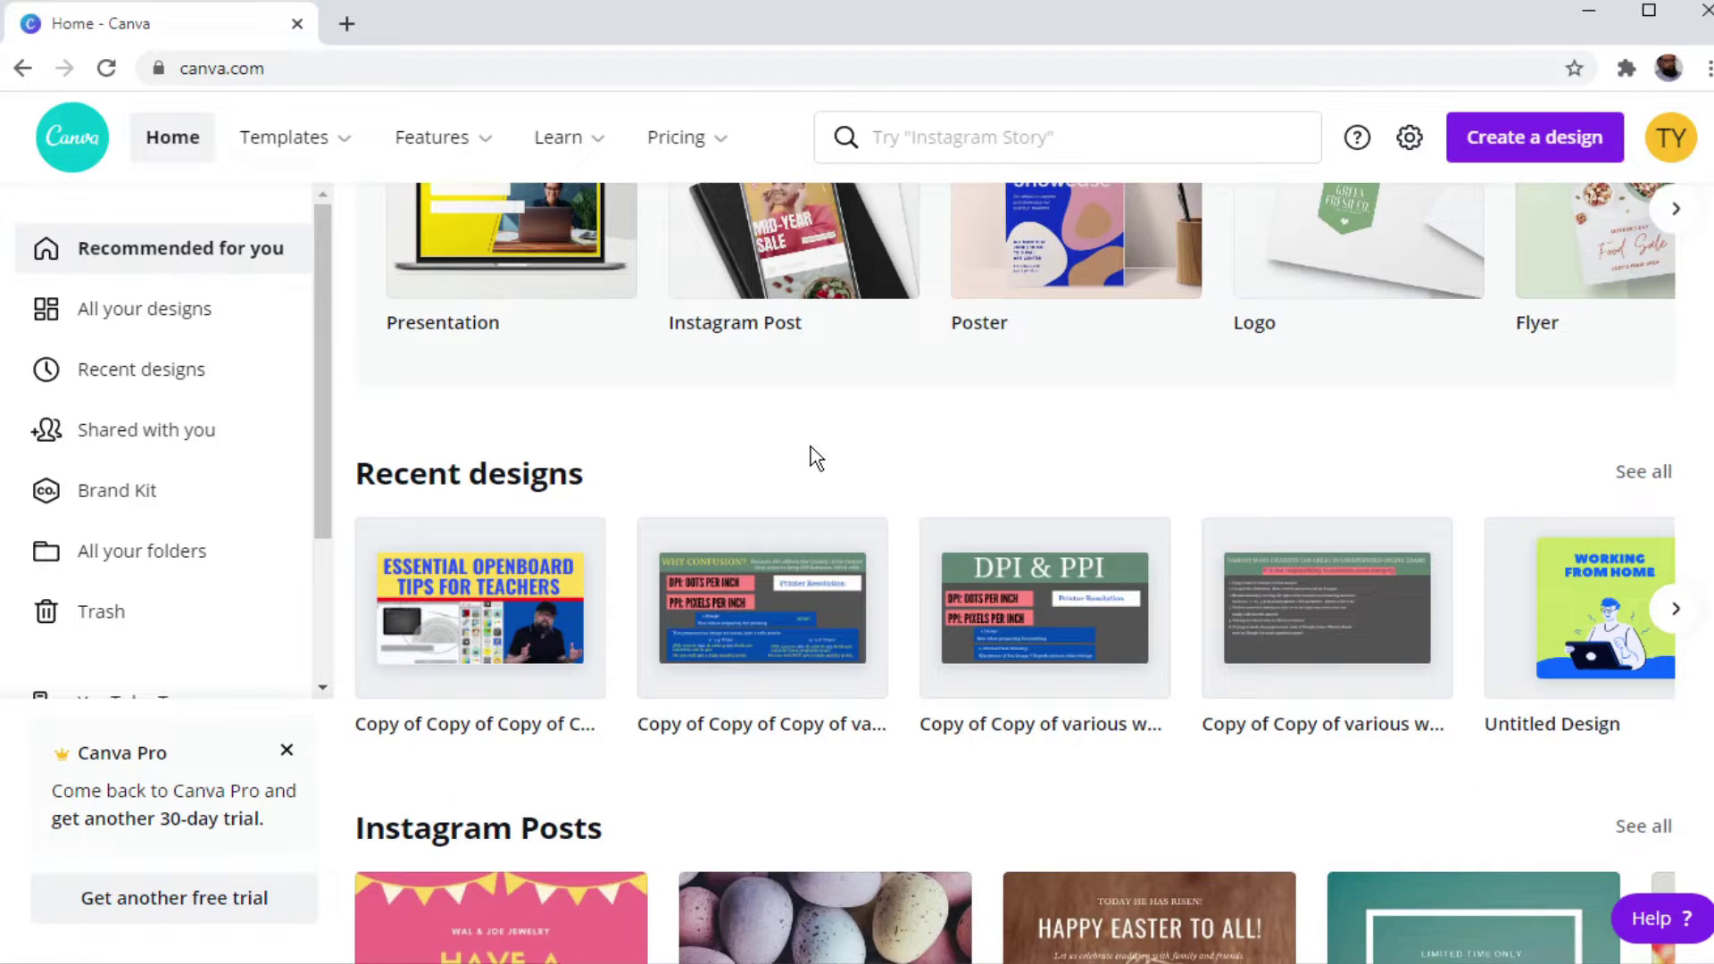
scroll(812, 457, "up", 4)
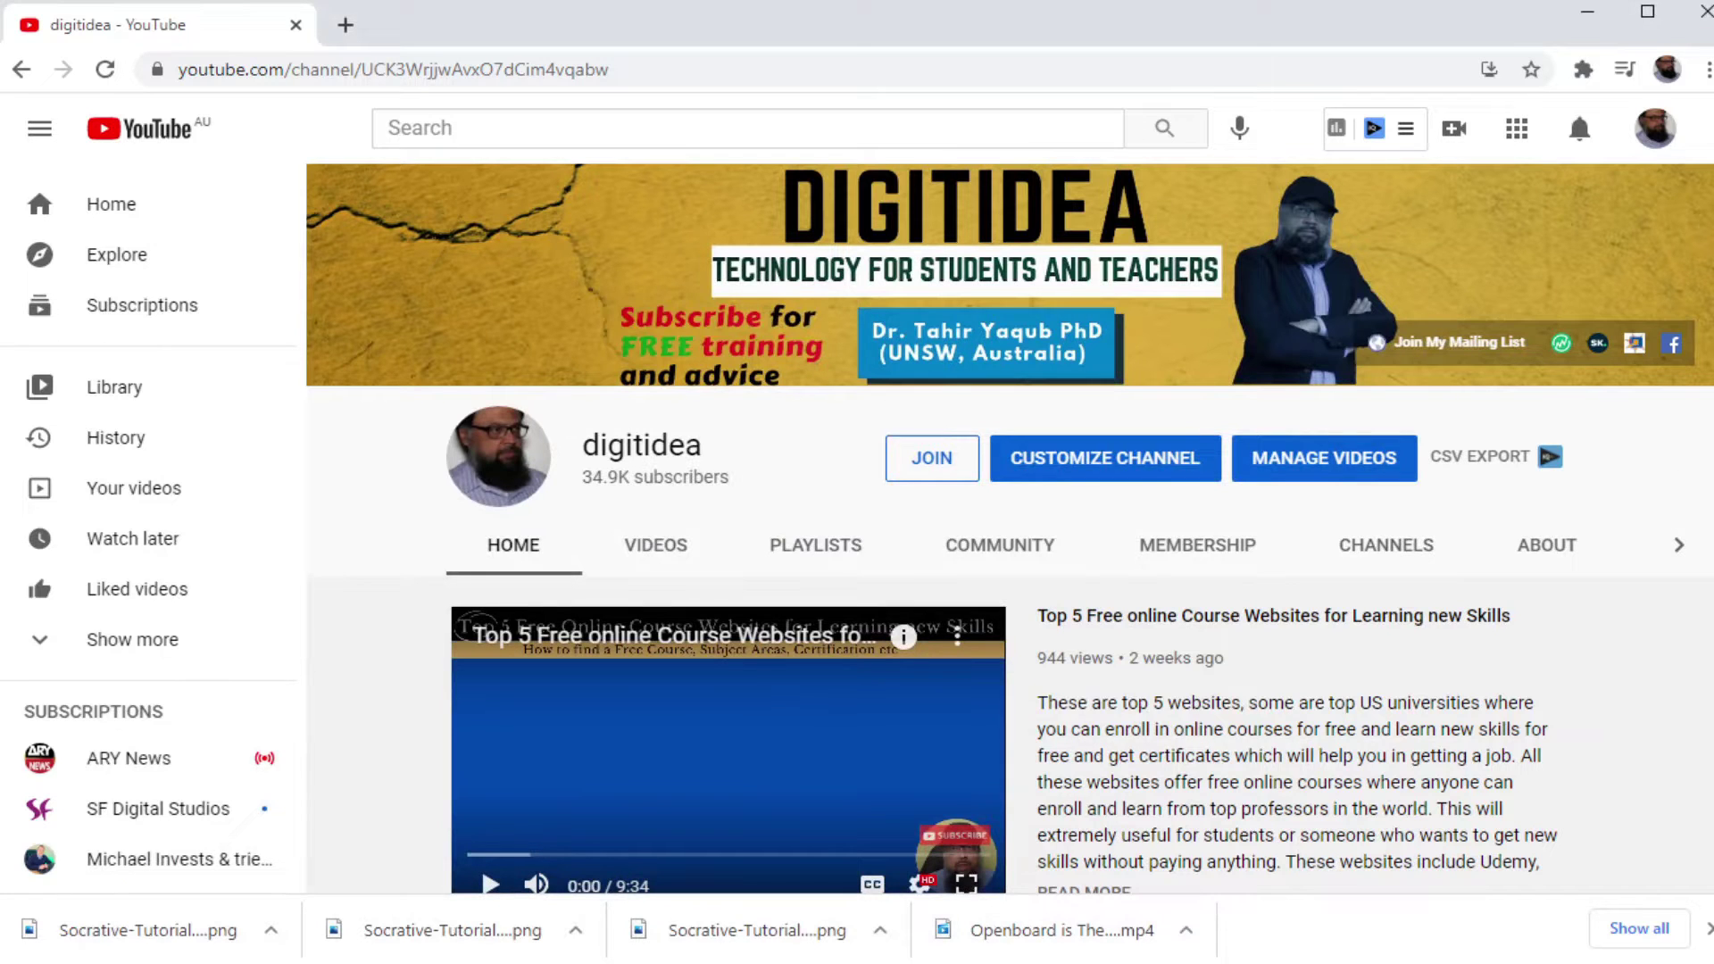
scroll(1710, 284, "down", 6)
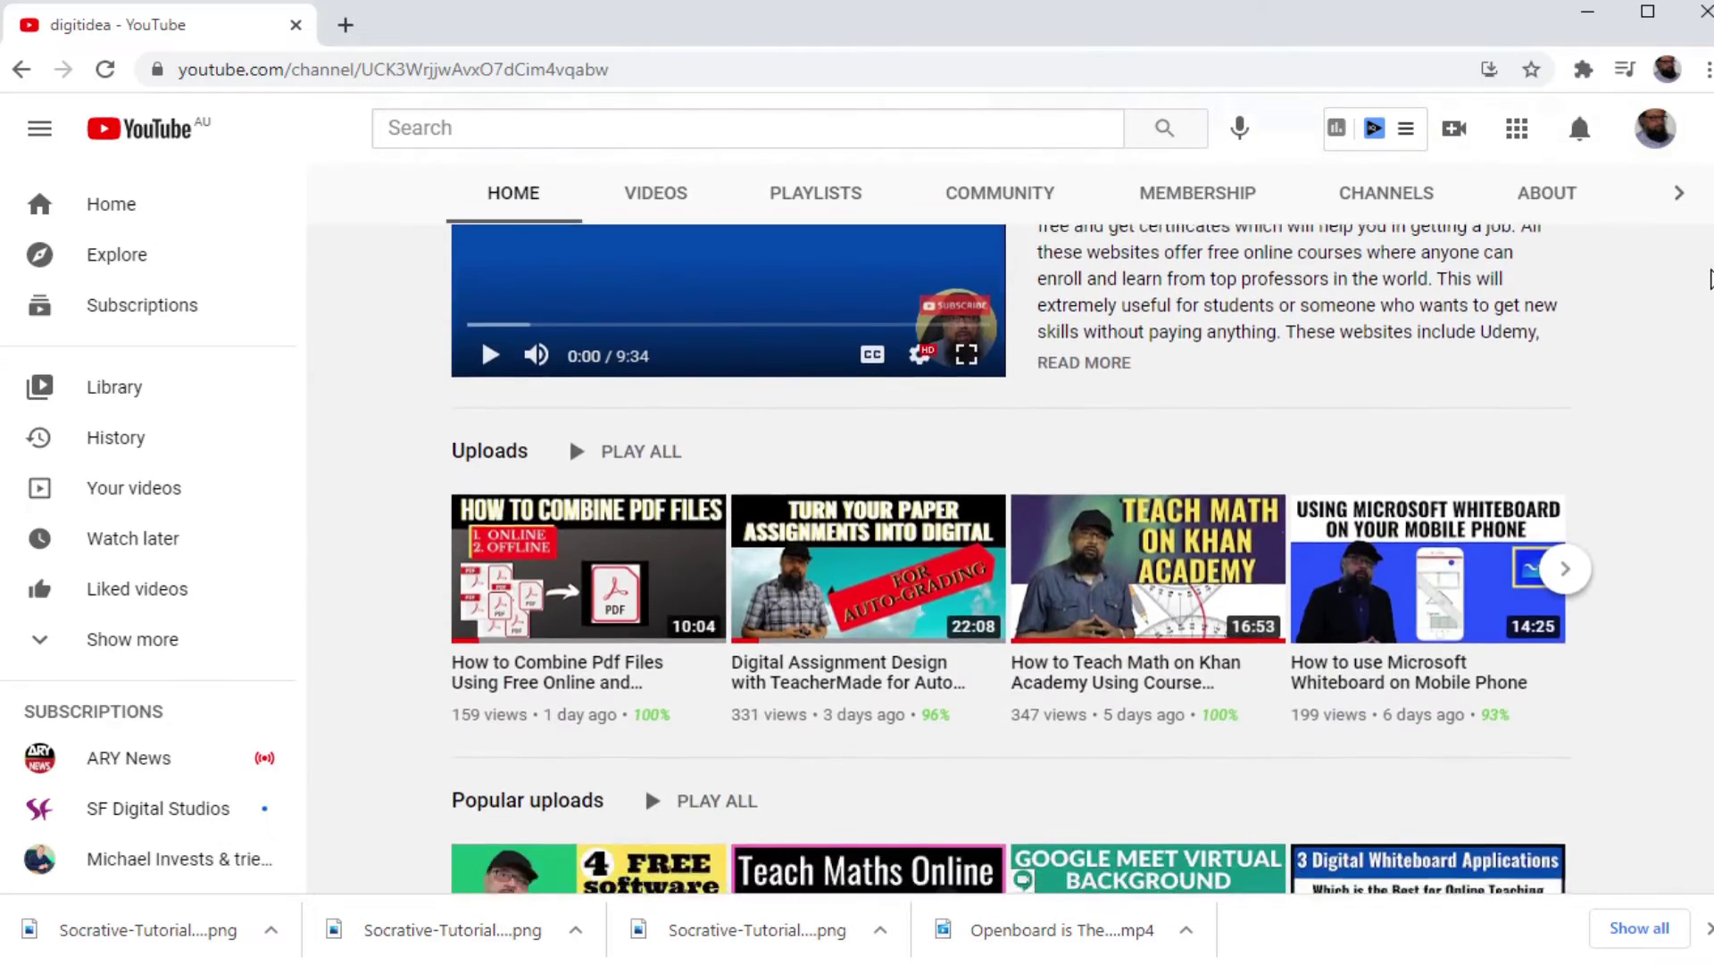
scroll(1710, 284, "down", 3)
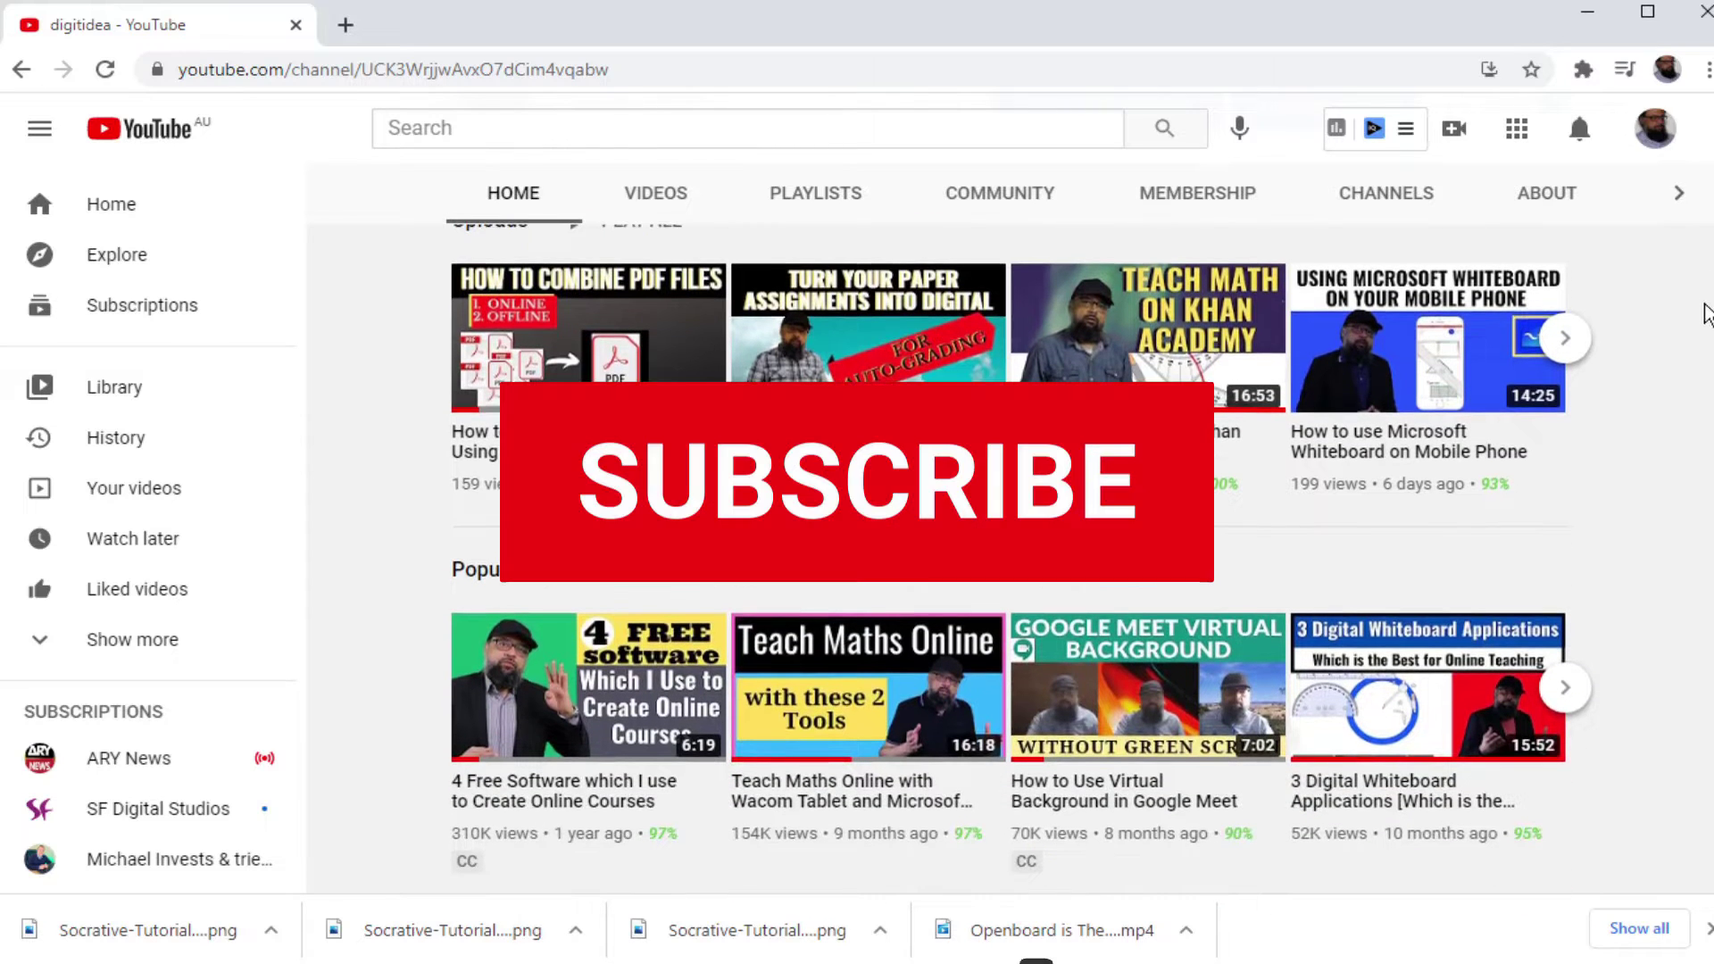
scroll(1677, 473, "down", 5)
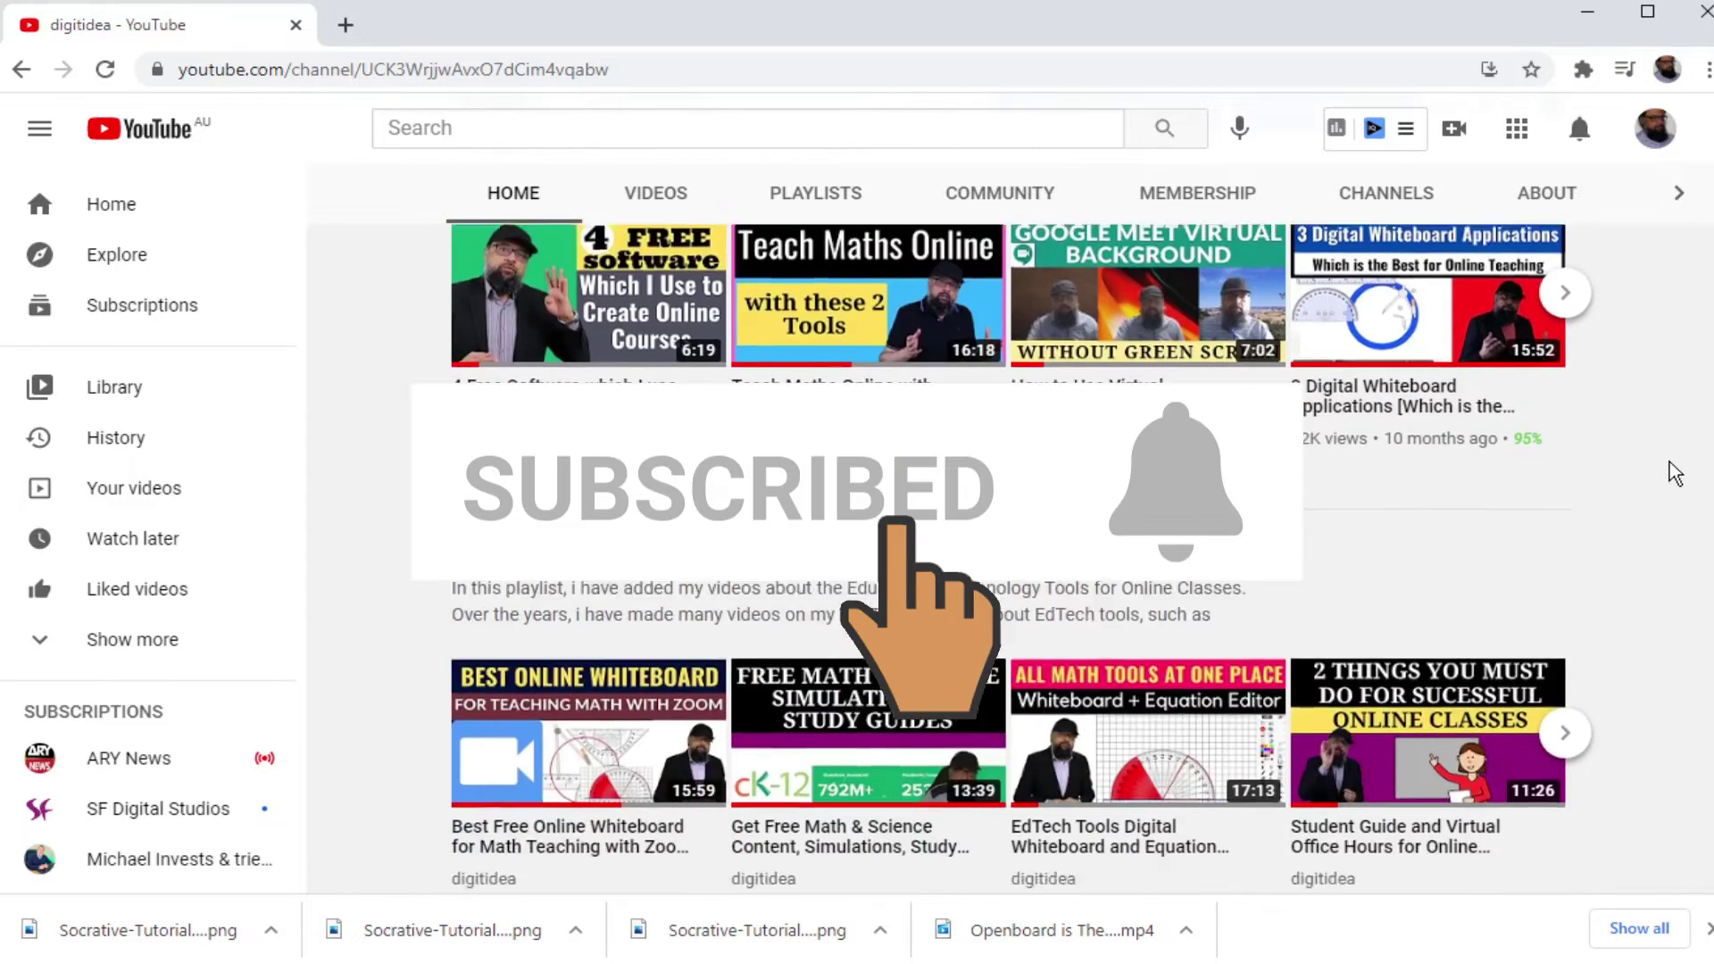
scroll(1676, 473, "down", 5)
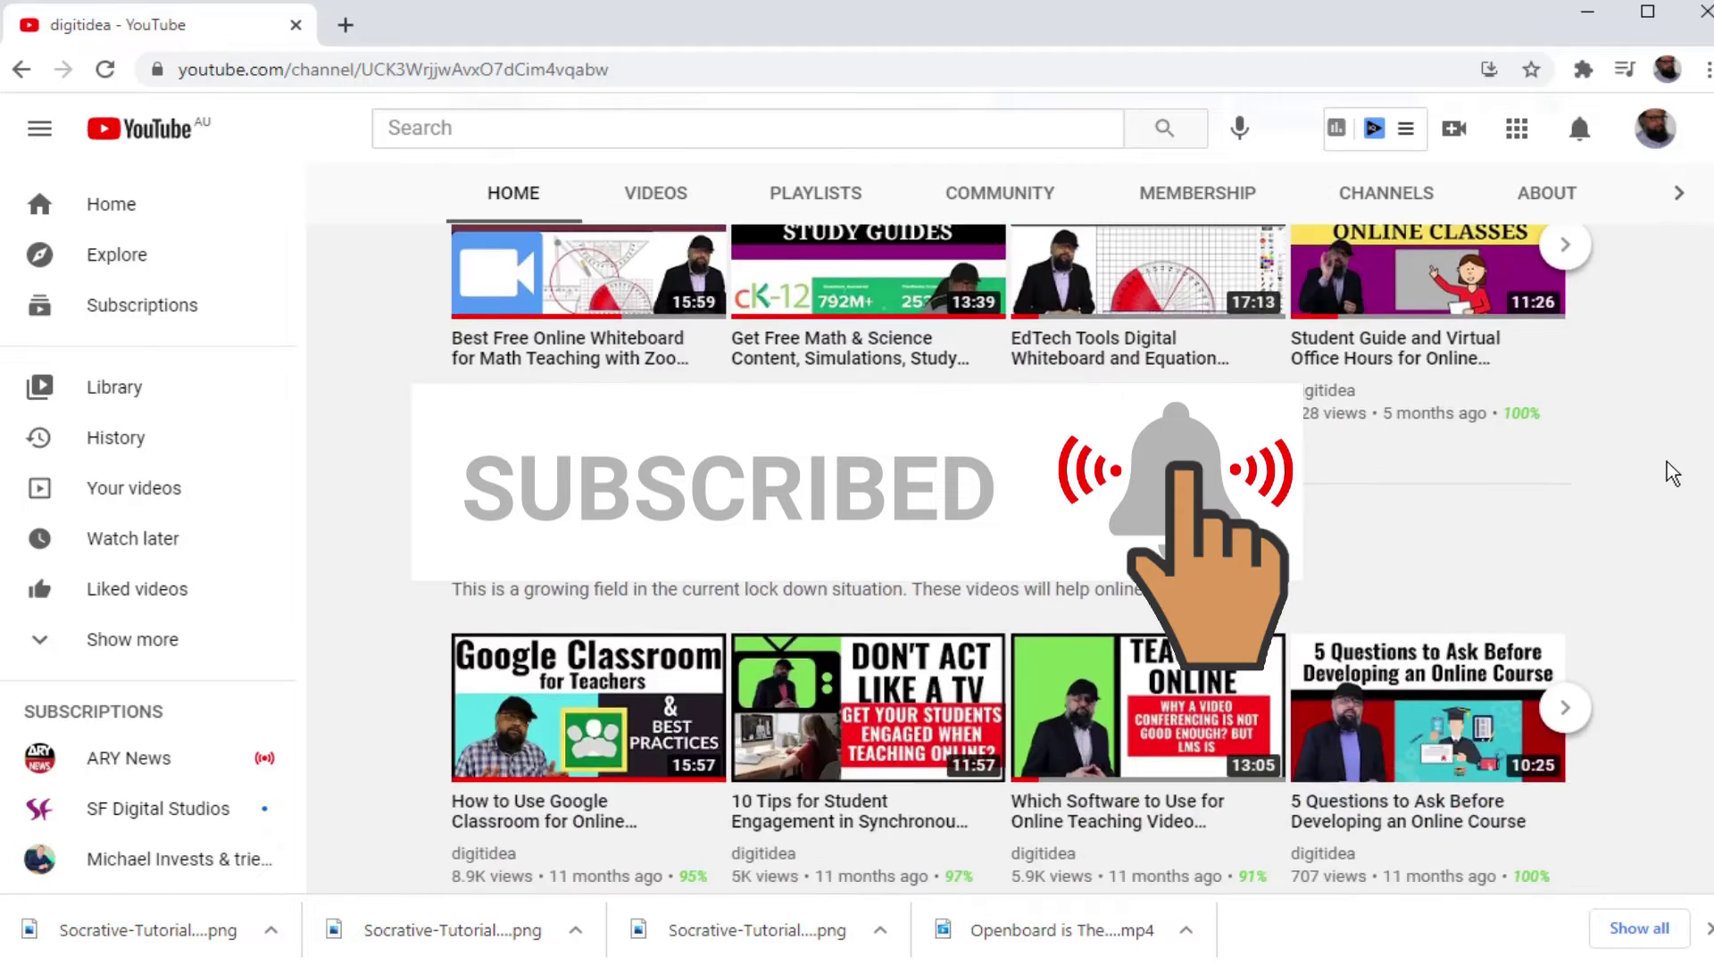
scroll(1673, 473, "down", 10)
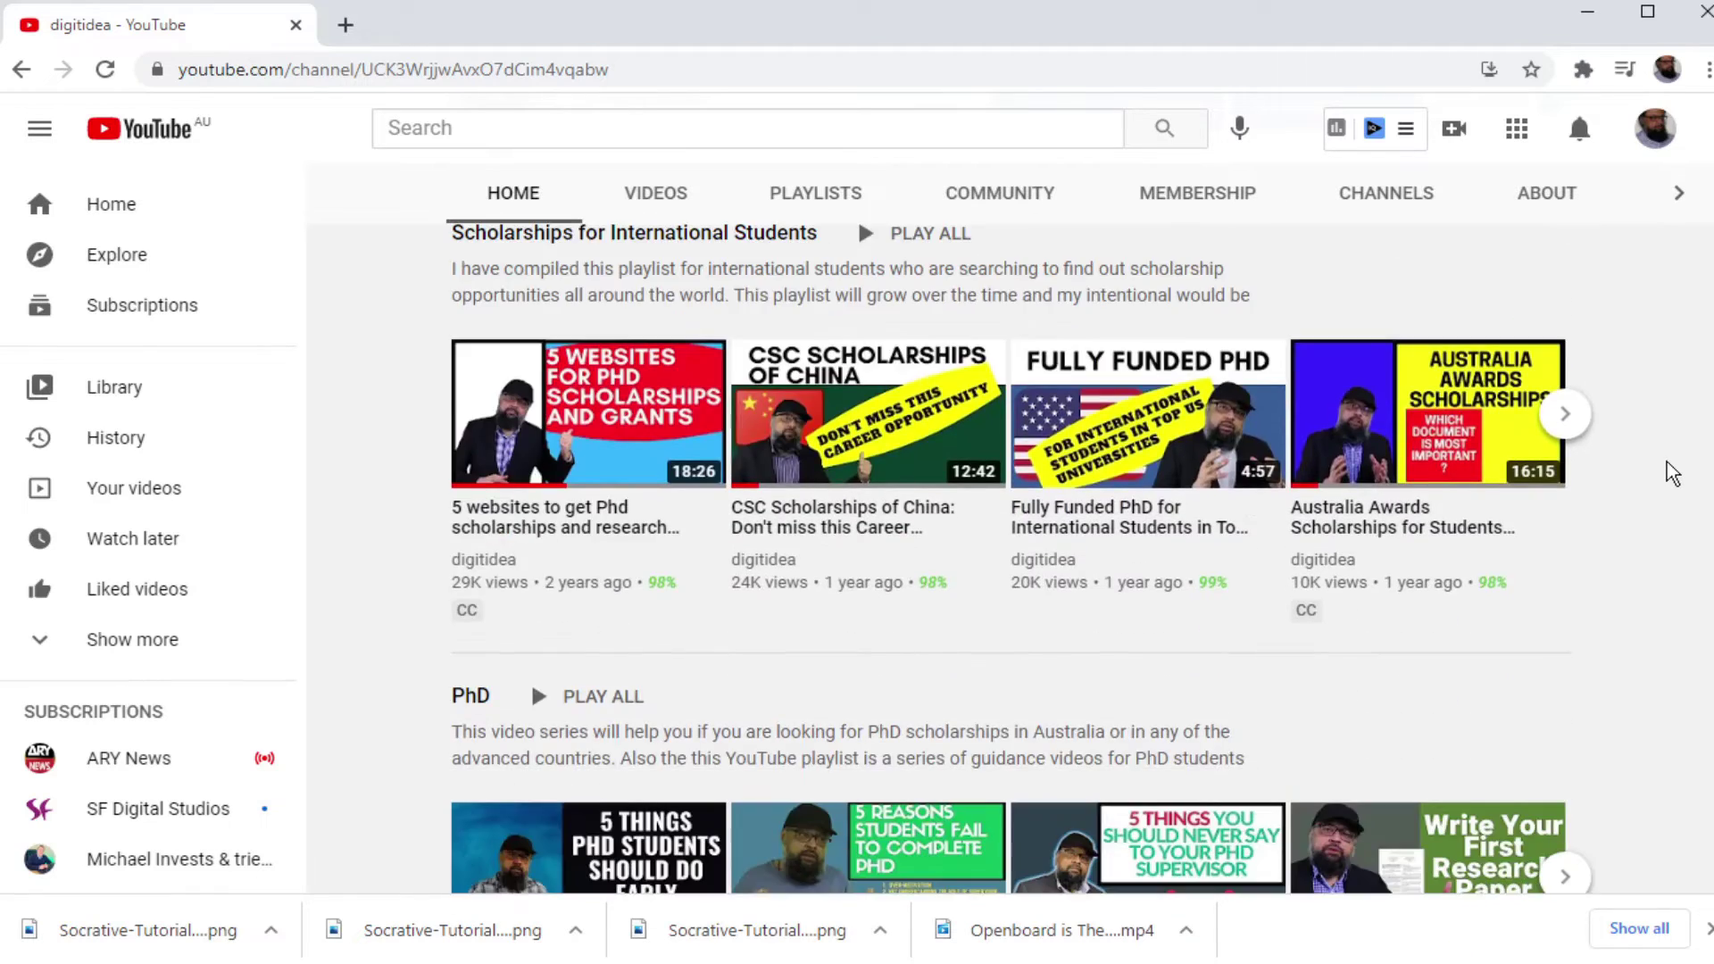
scroll(1672, 473, "down", 8)
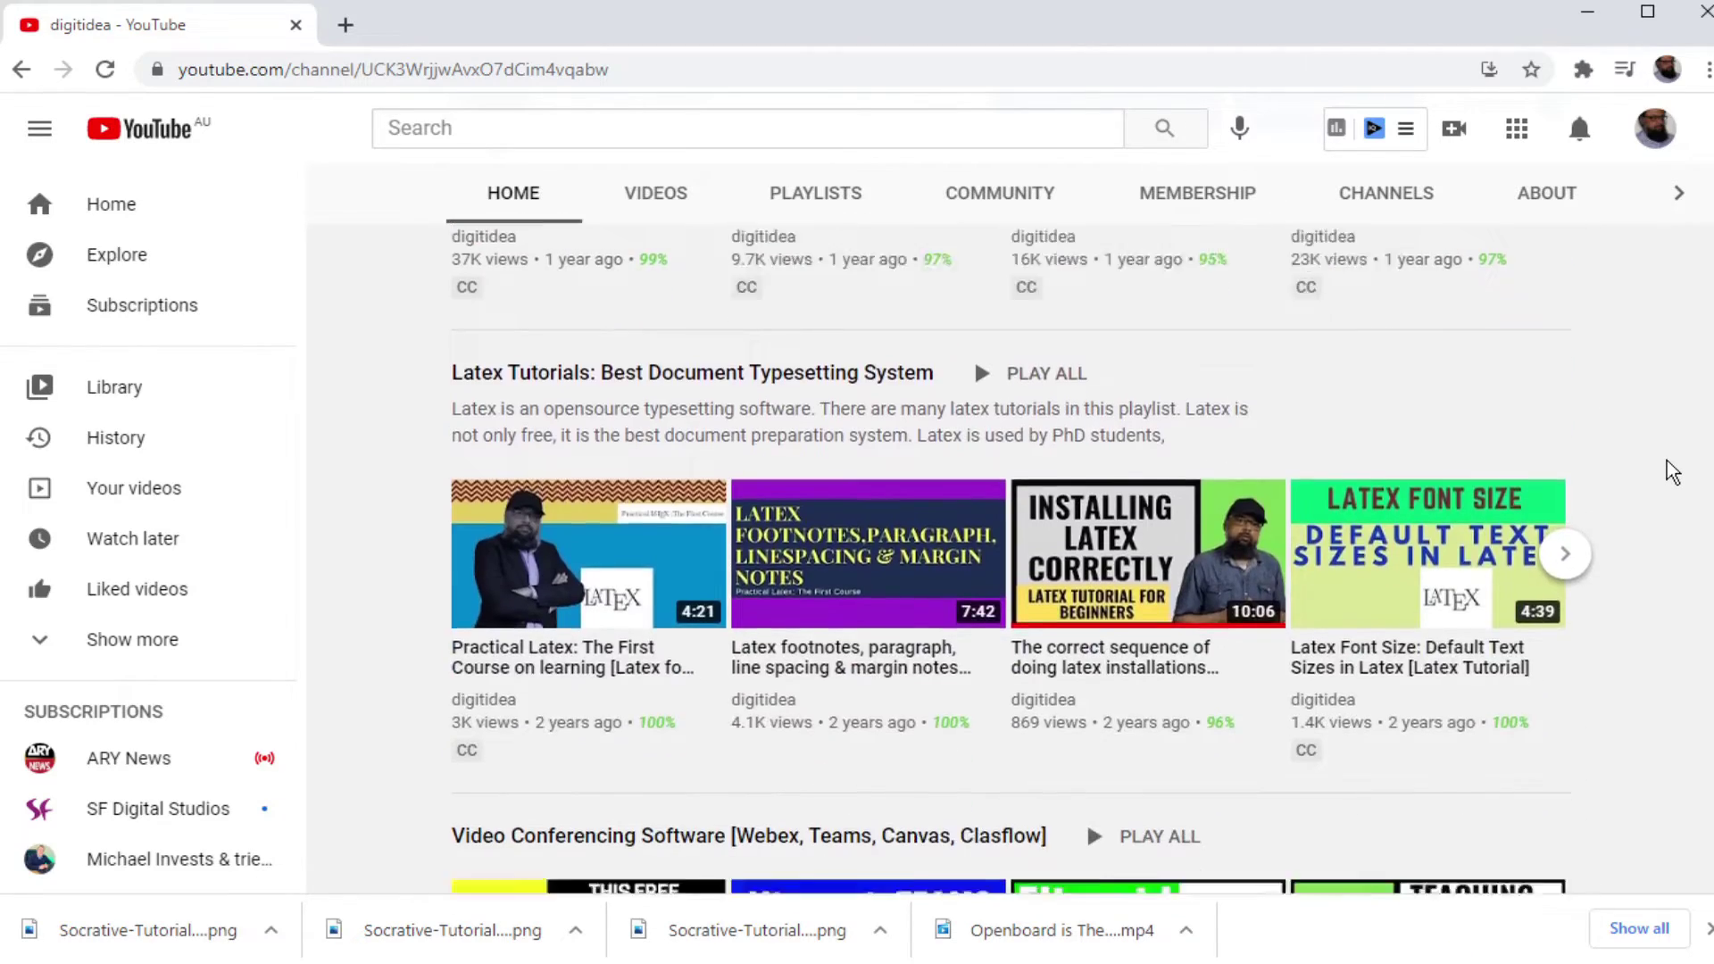
scroll(1670, 472, "down", 9)
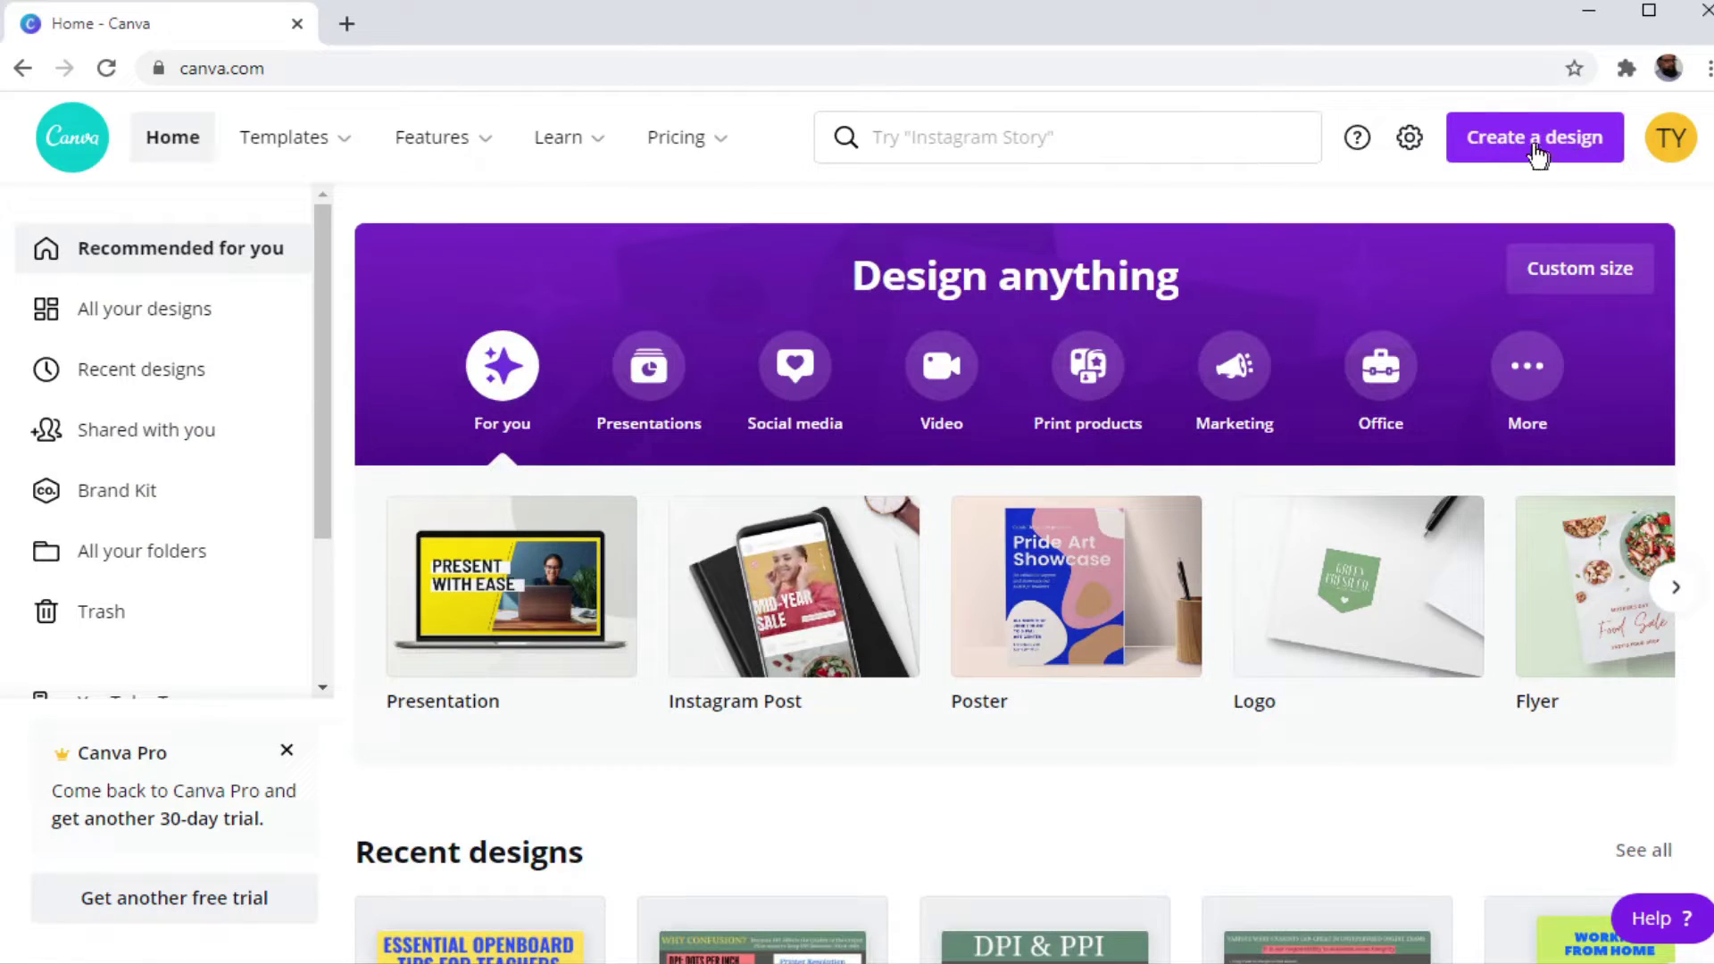
- Start a custom-size design and keep the size unit in pixels (px)
left_click(1535, 143)
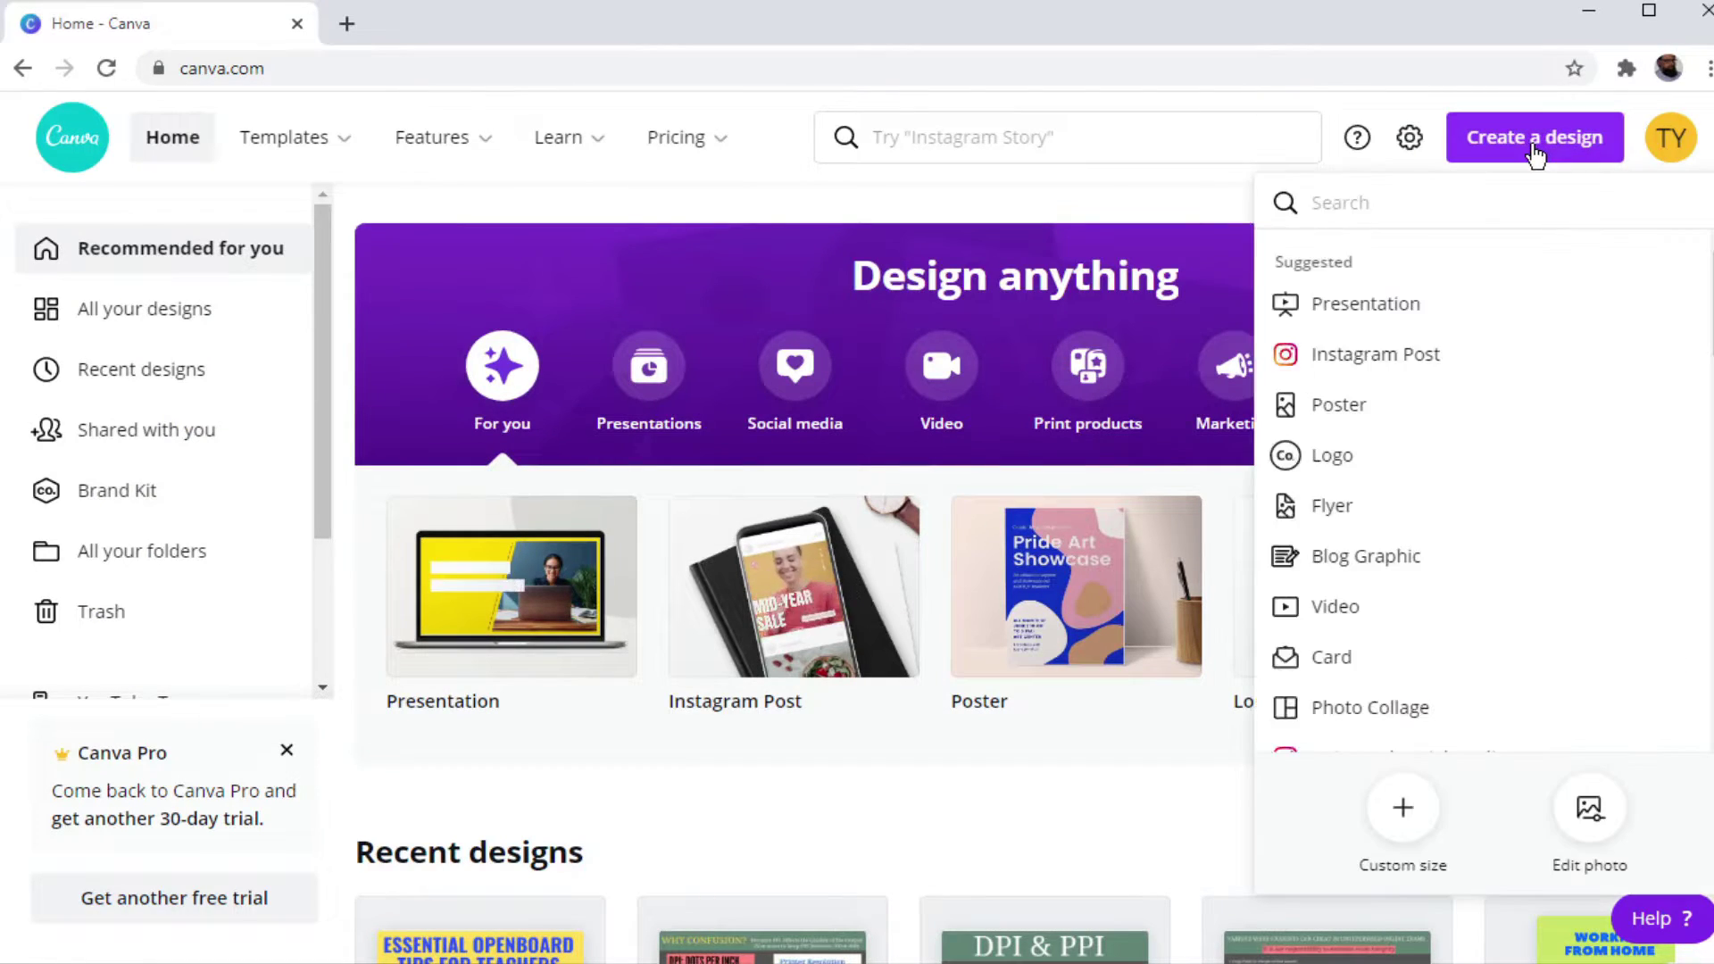
left_click(1405, 813)
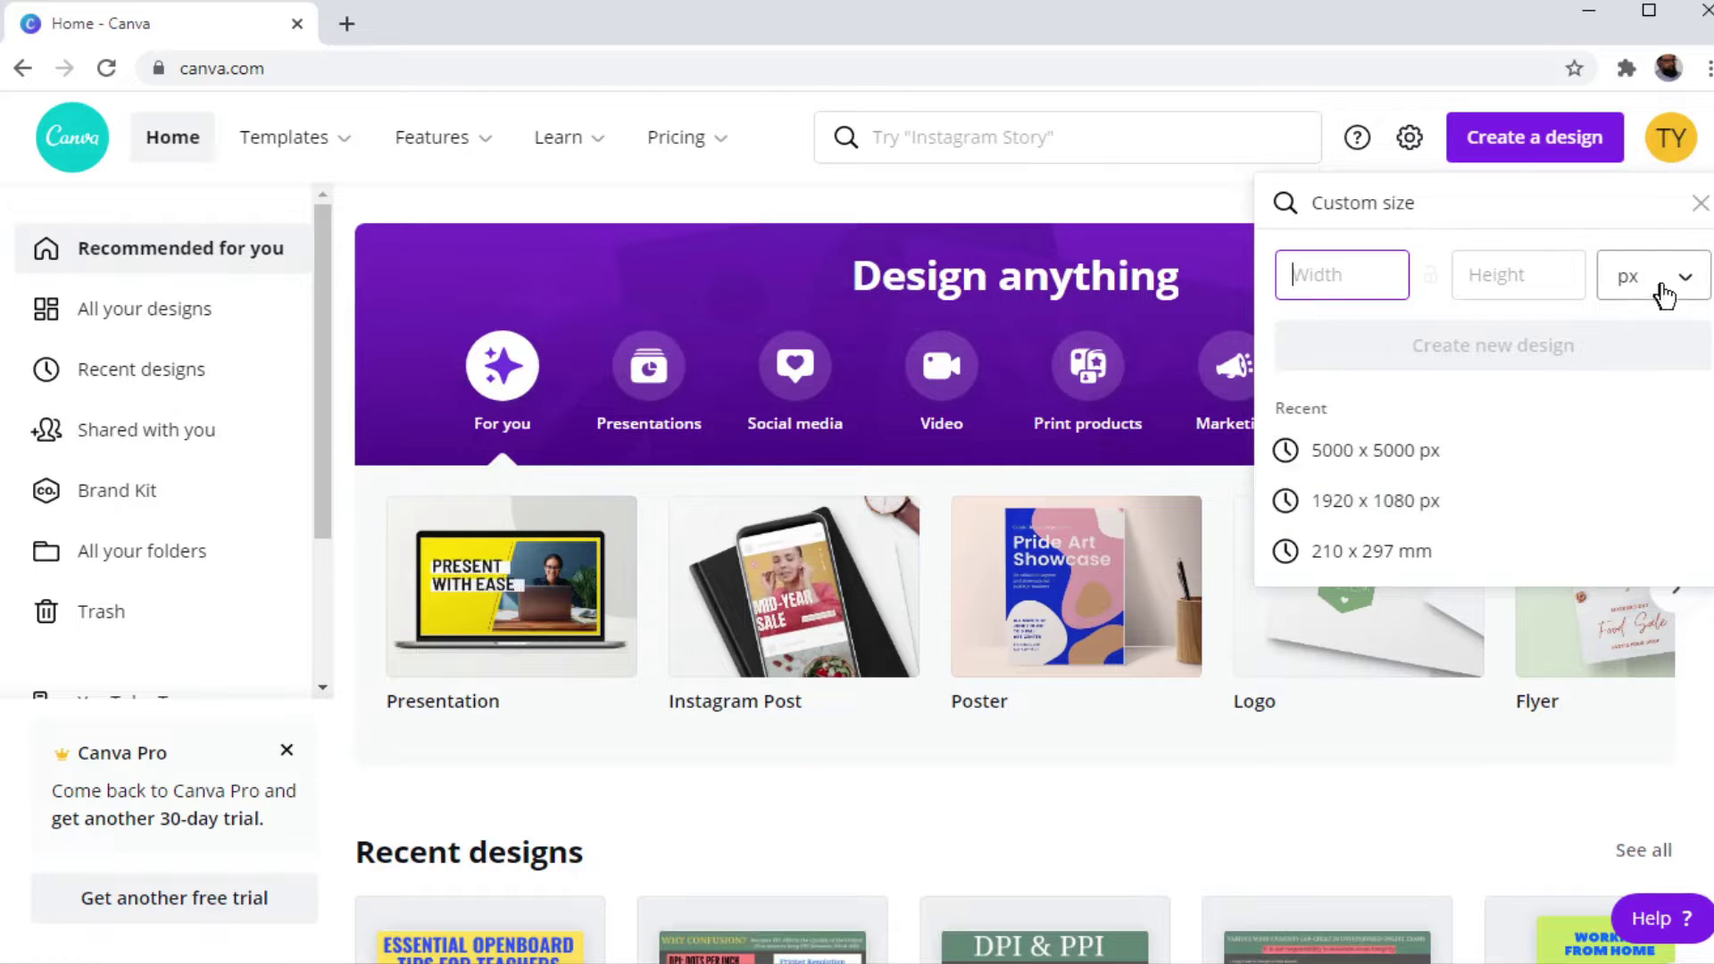
left_click(1689, 284)
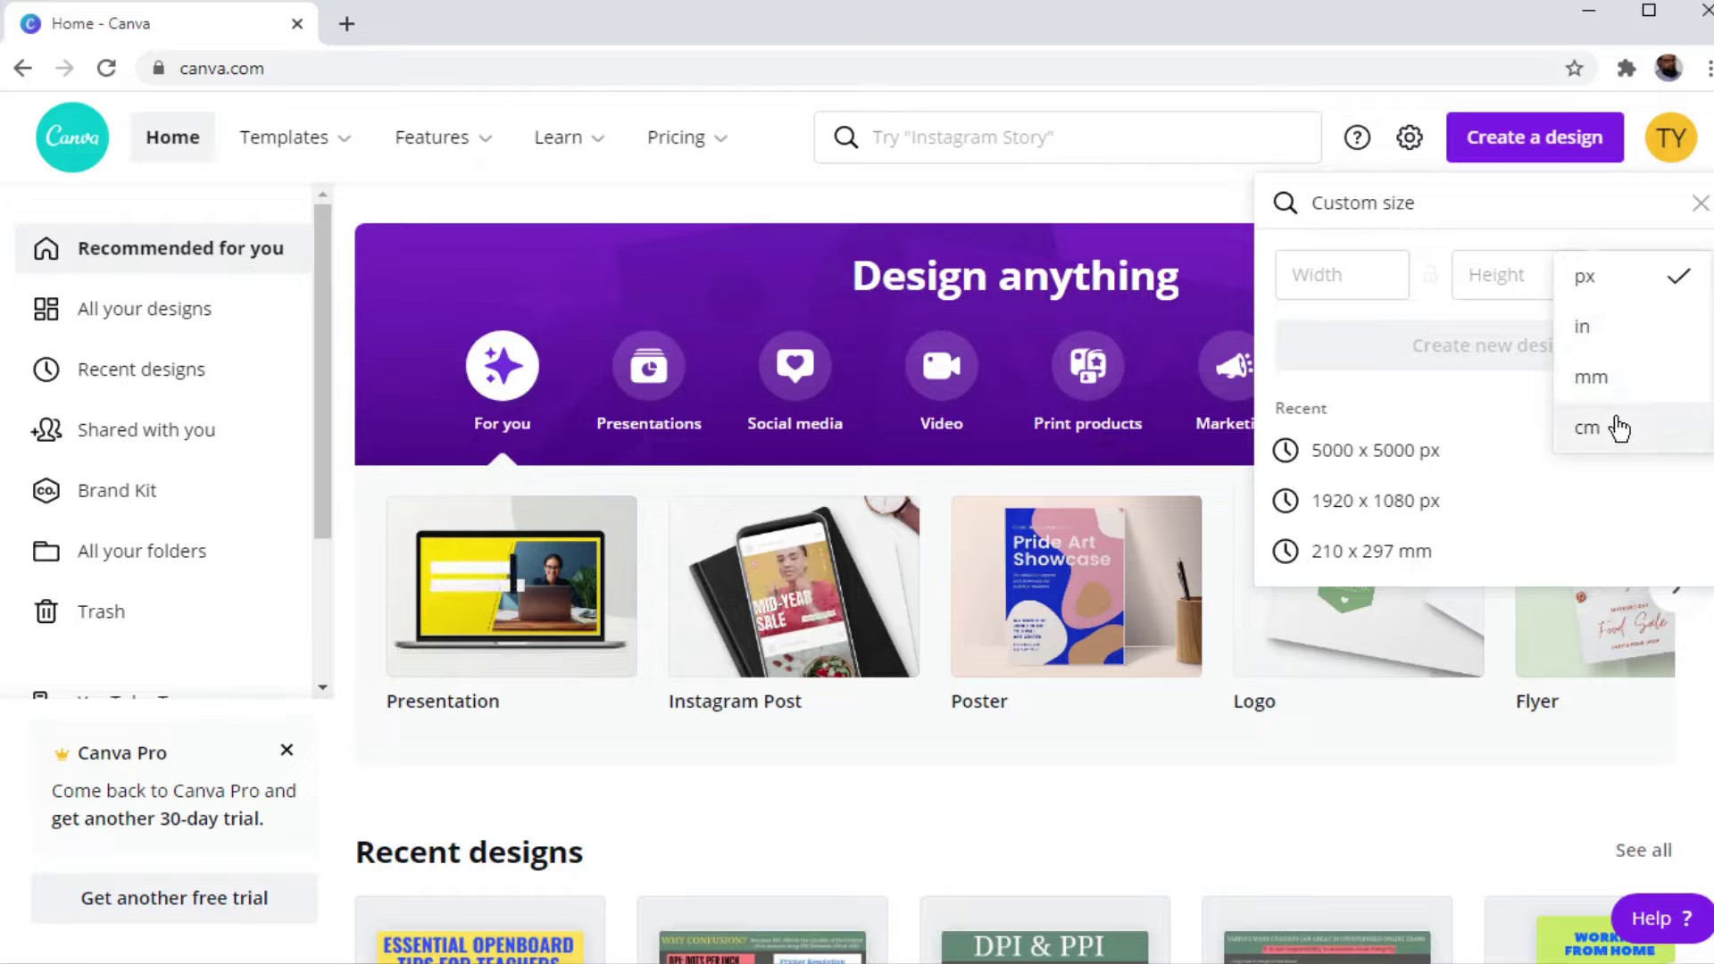
left_click(1598, 277)
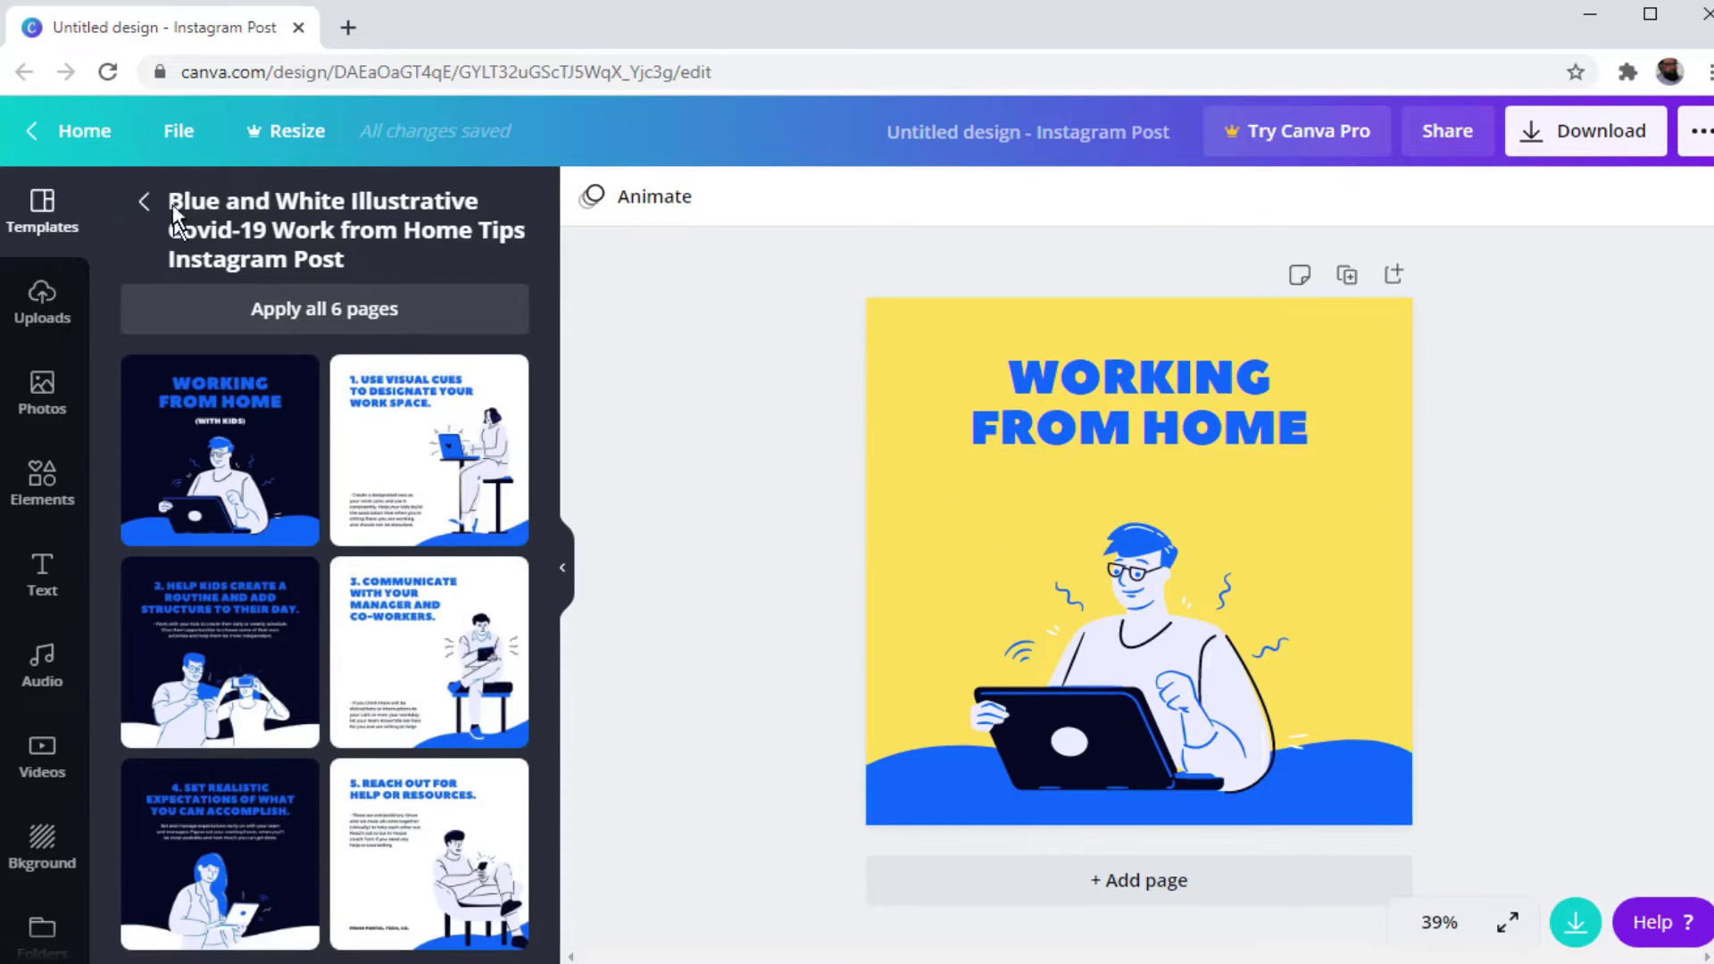
- Open the File menu of the design, then of the 5000 × 5000 px version
left_click(181, 136)
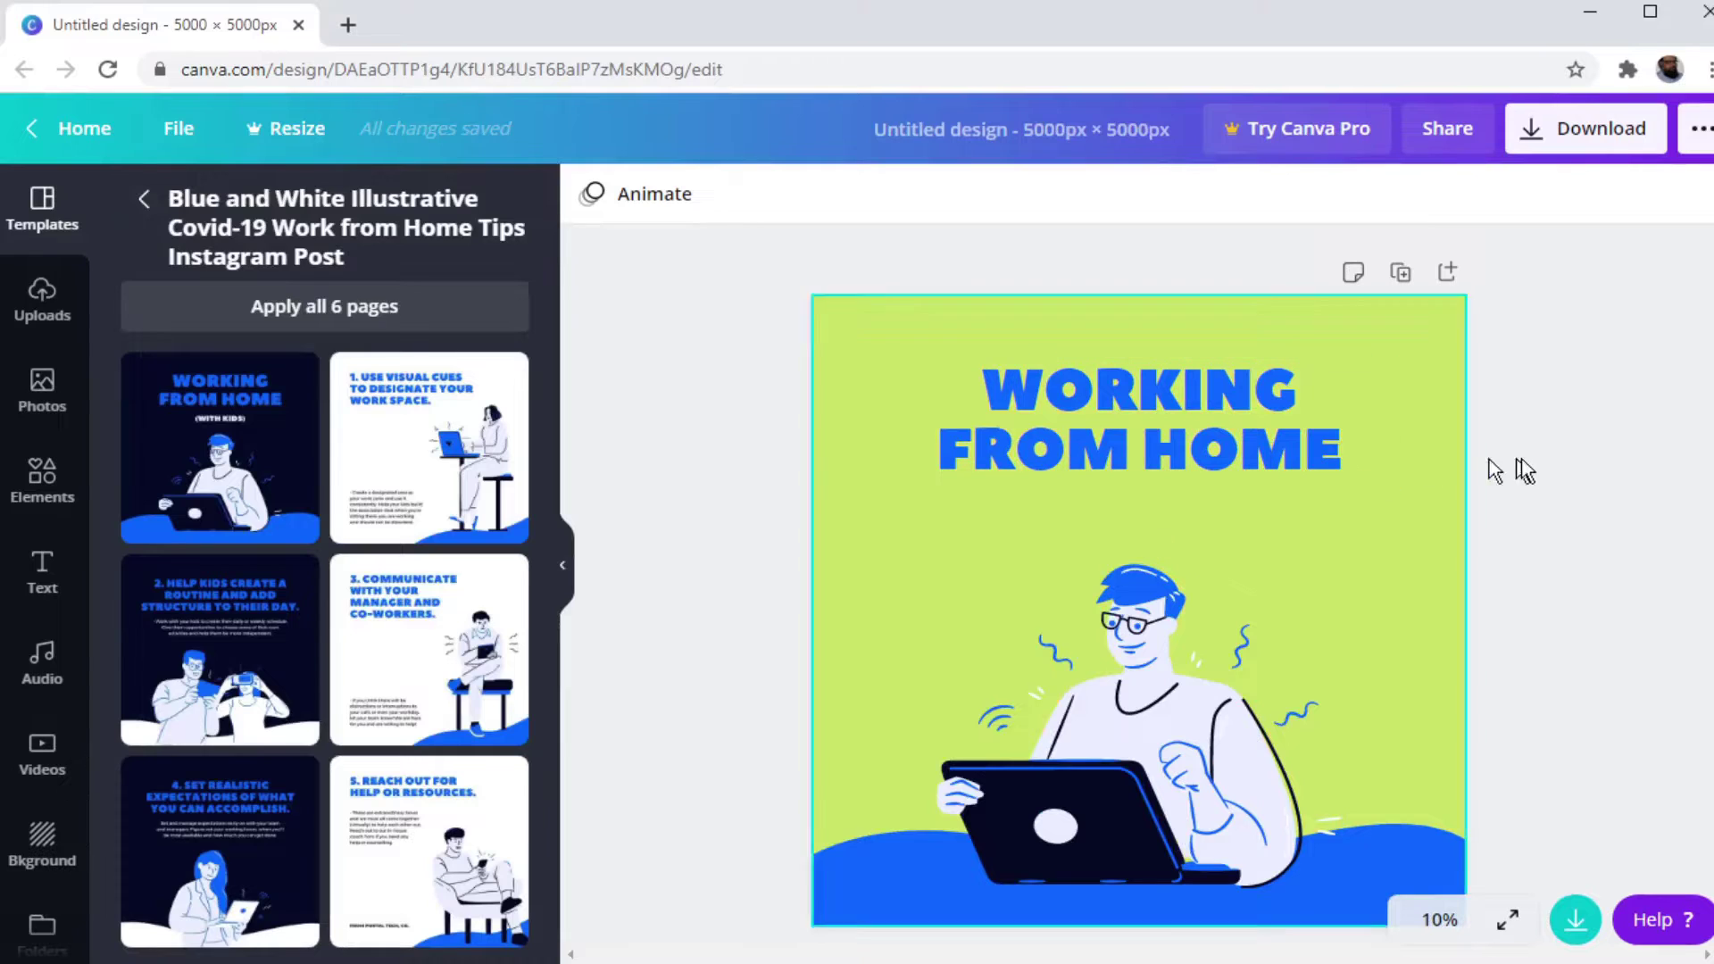
left_click(191, 127)
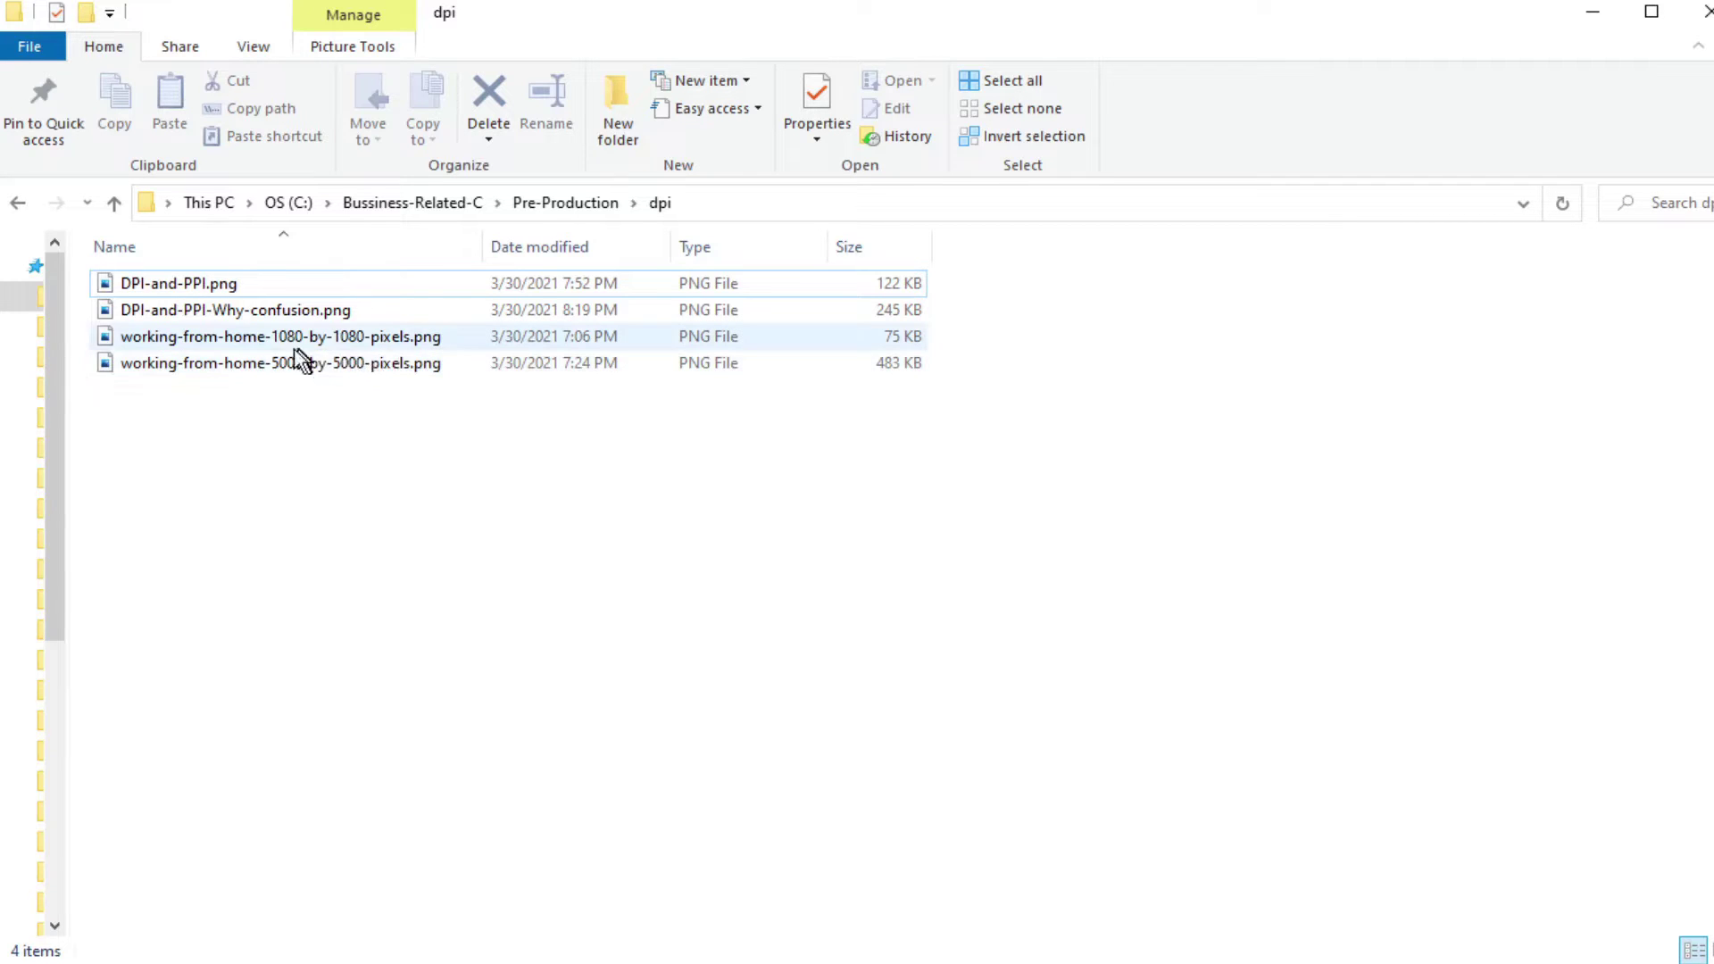
- Open working-from-home-1080-by-1080-pixels.png from the dpi folder in Paint
mouse_move(373, 339)
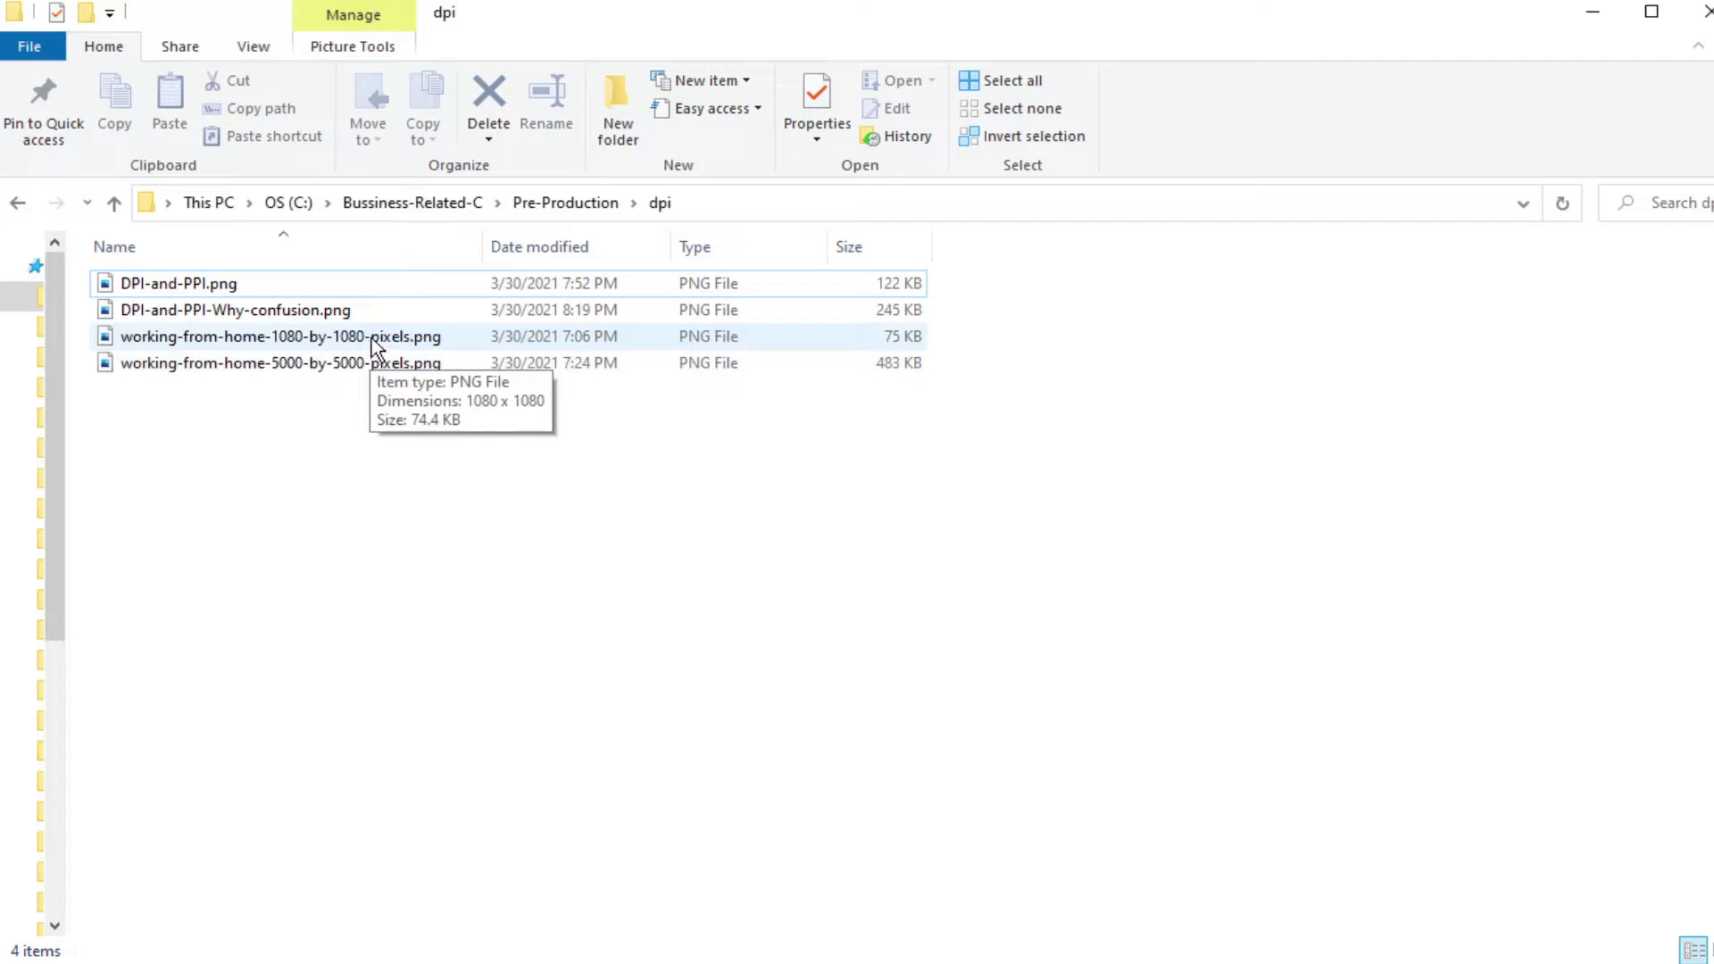
left_click(375, 340)
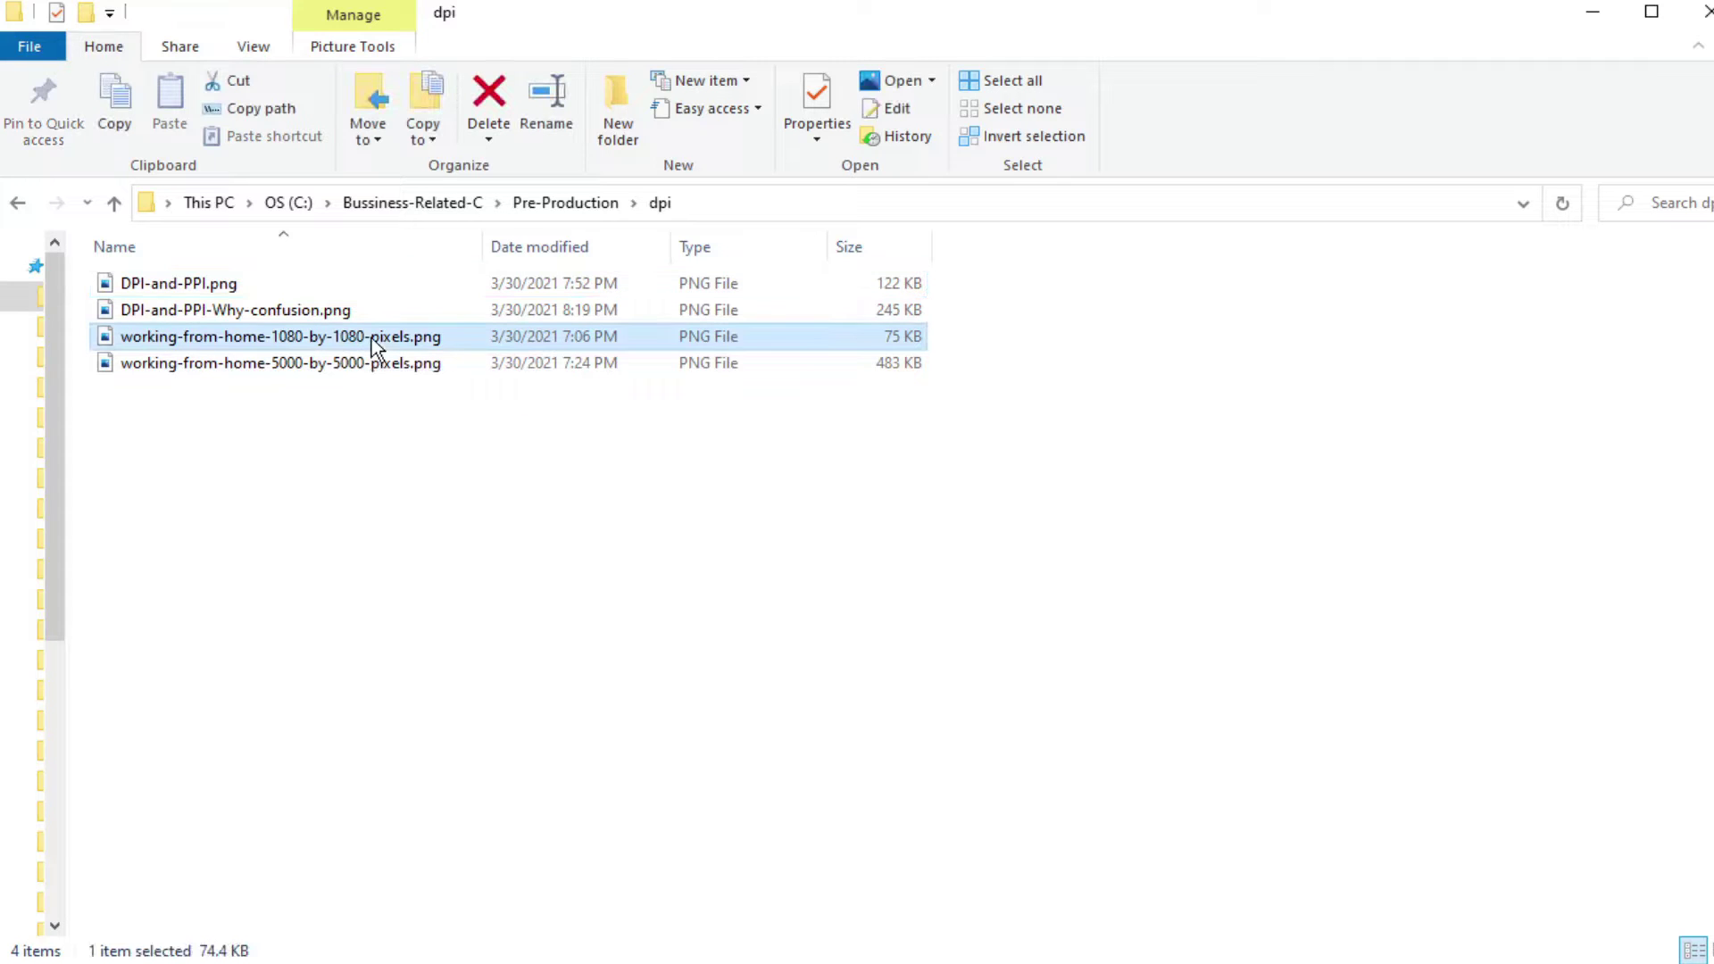
right_click(371, 339)
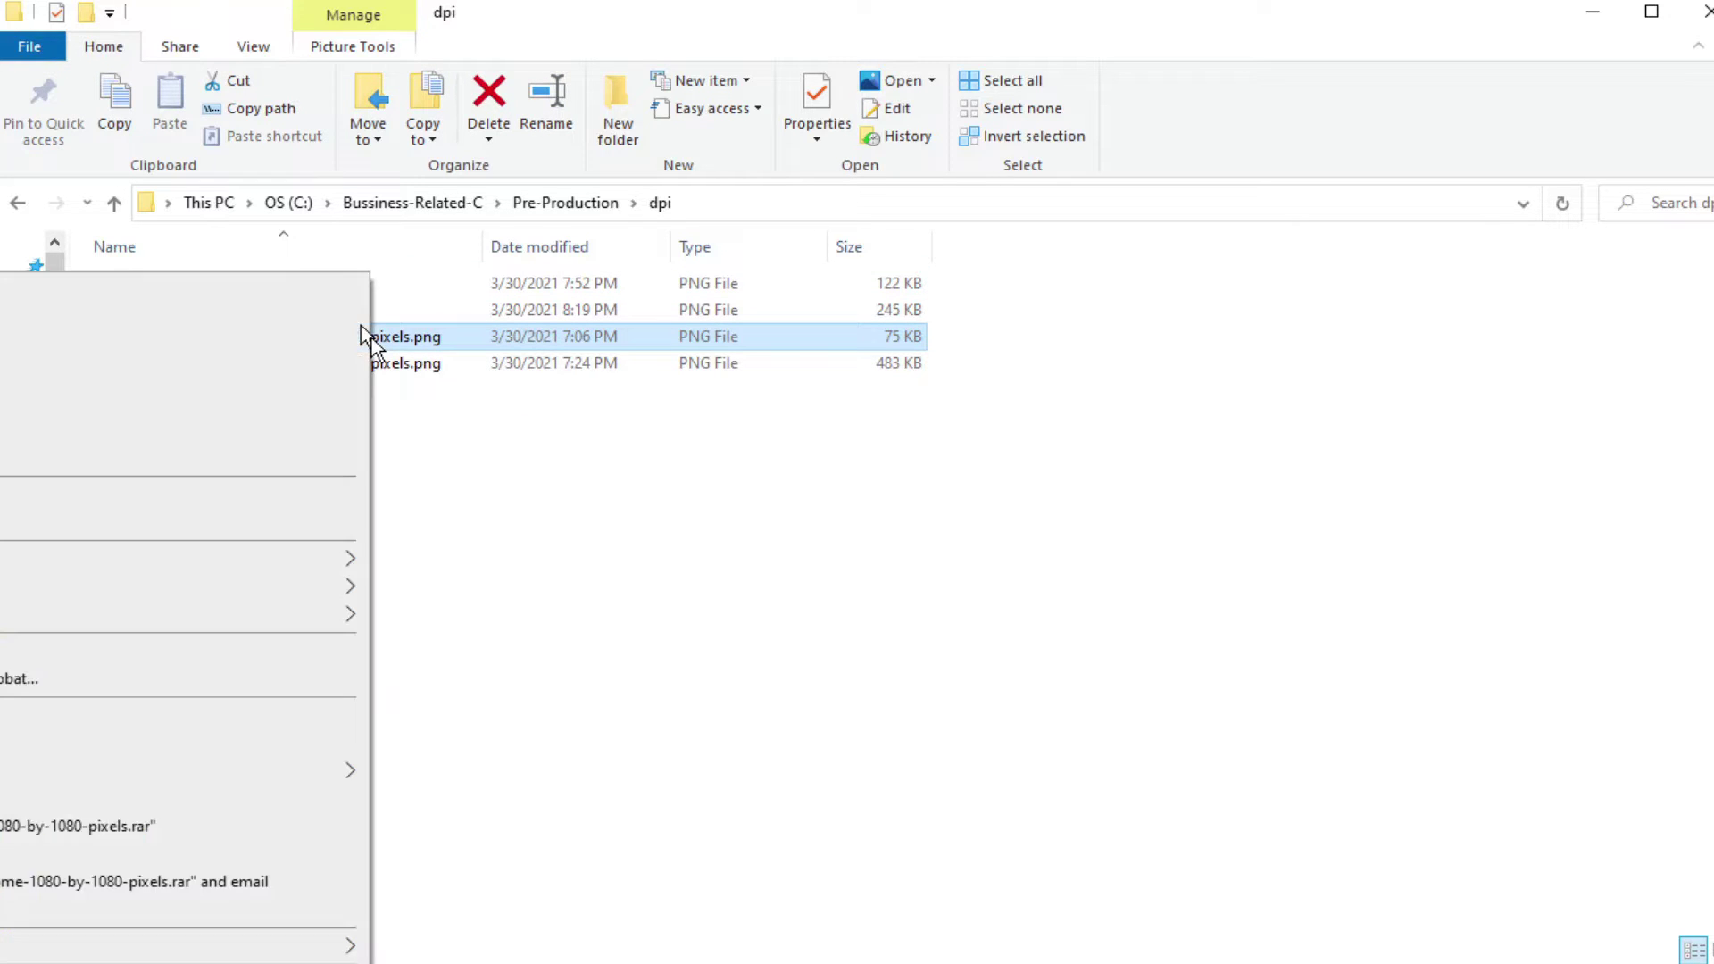
mouse_move(339, 776)
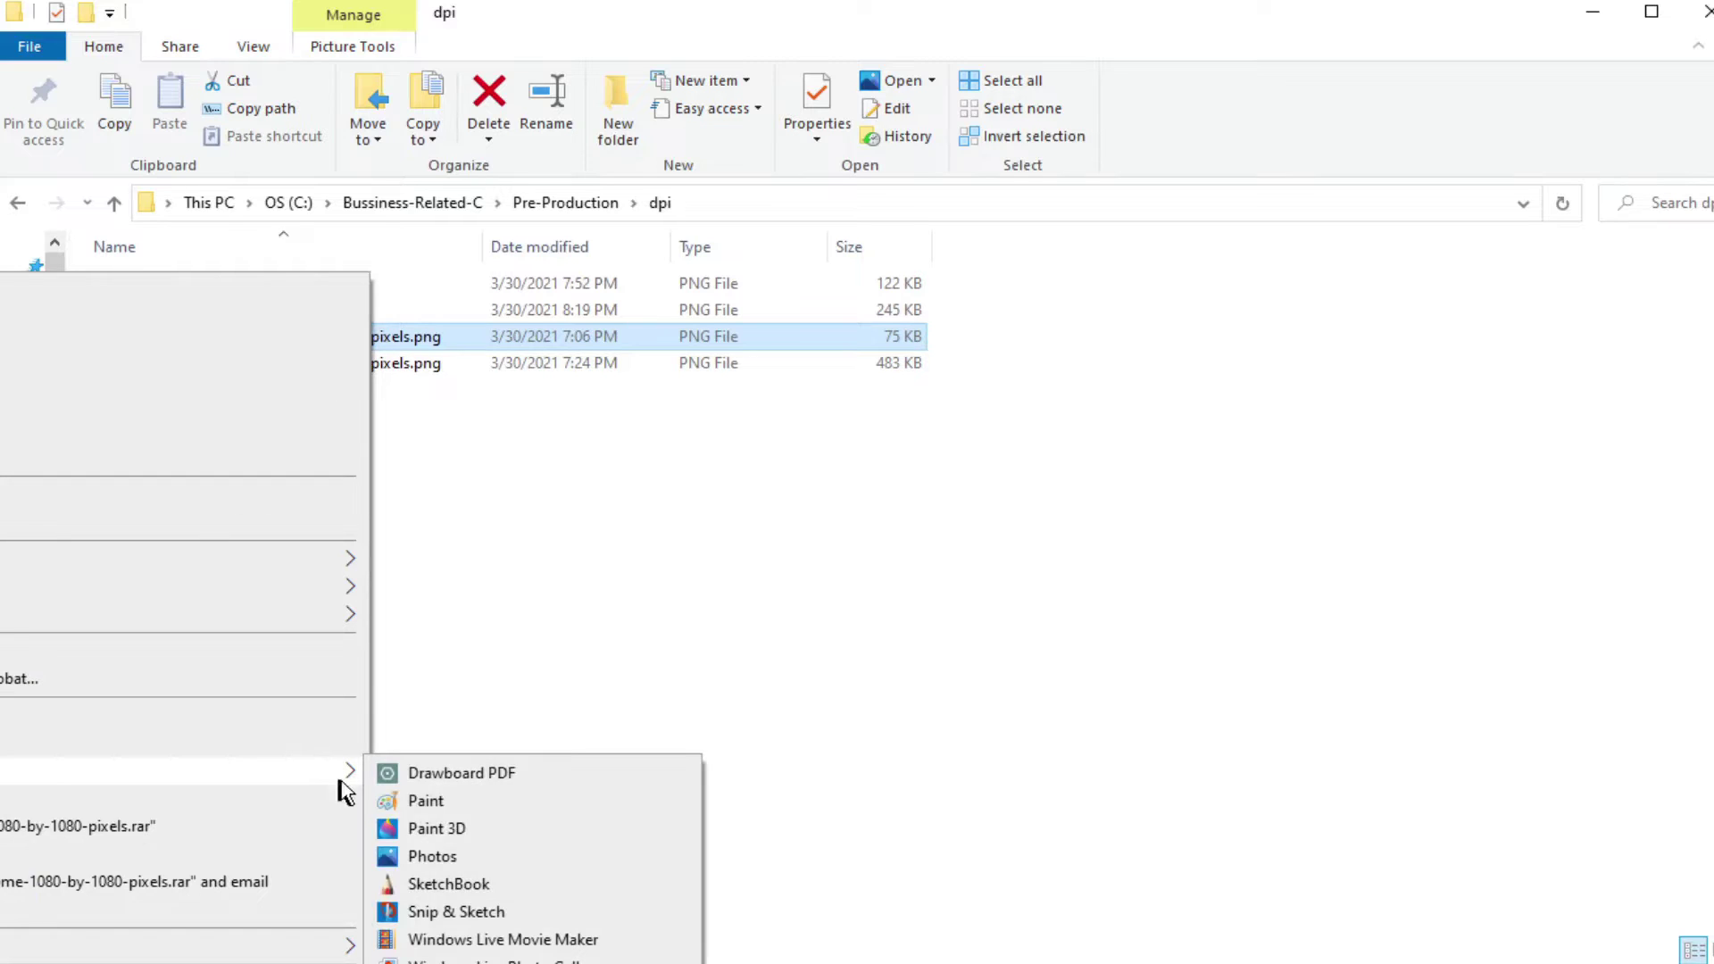
left_click(415, 804)
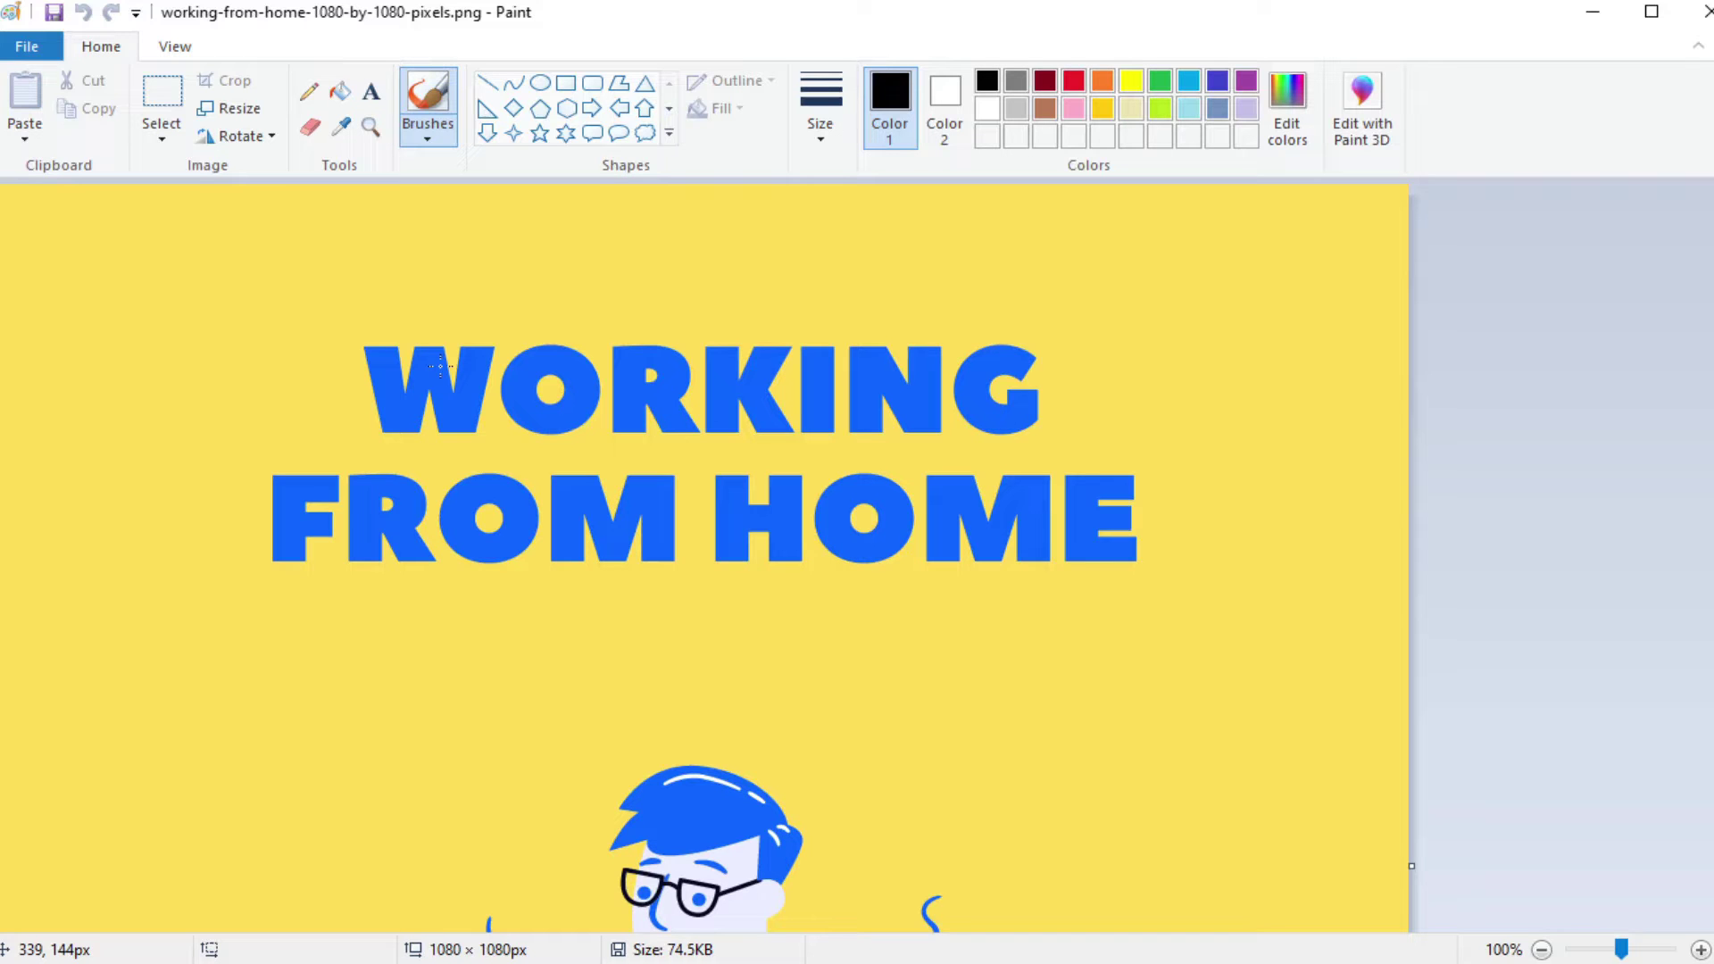
- Check the Properties of both images in Paint: 1080 × 1080 px and 5000 × 5000 px
left_click(27, 46)
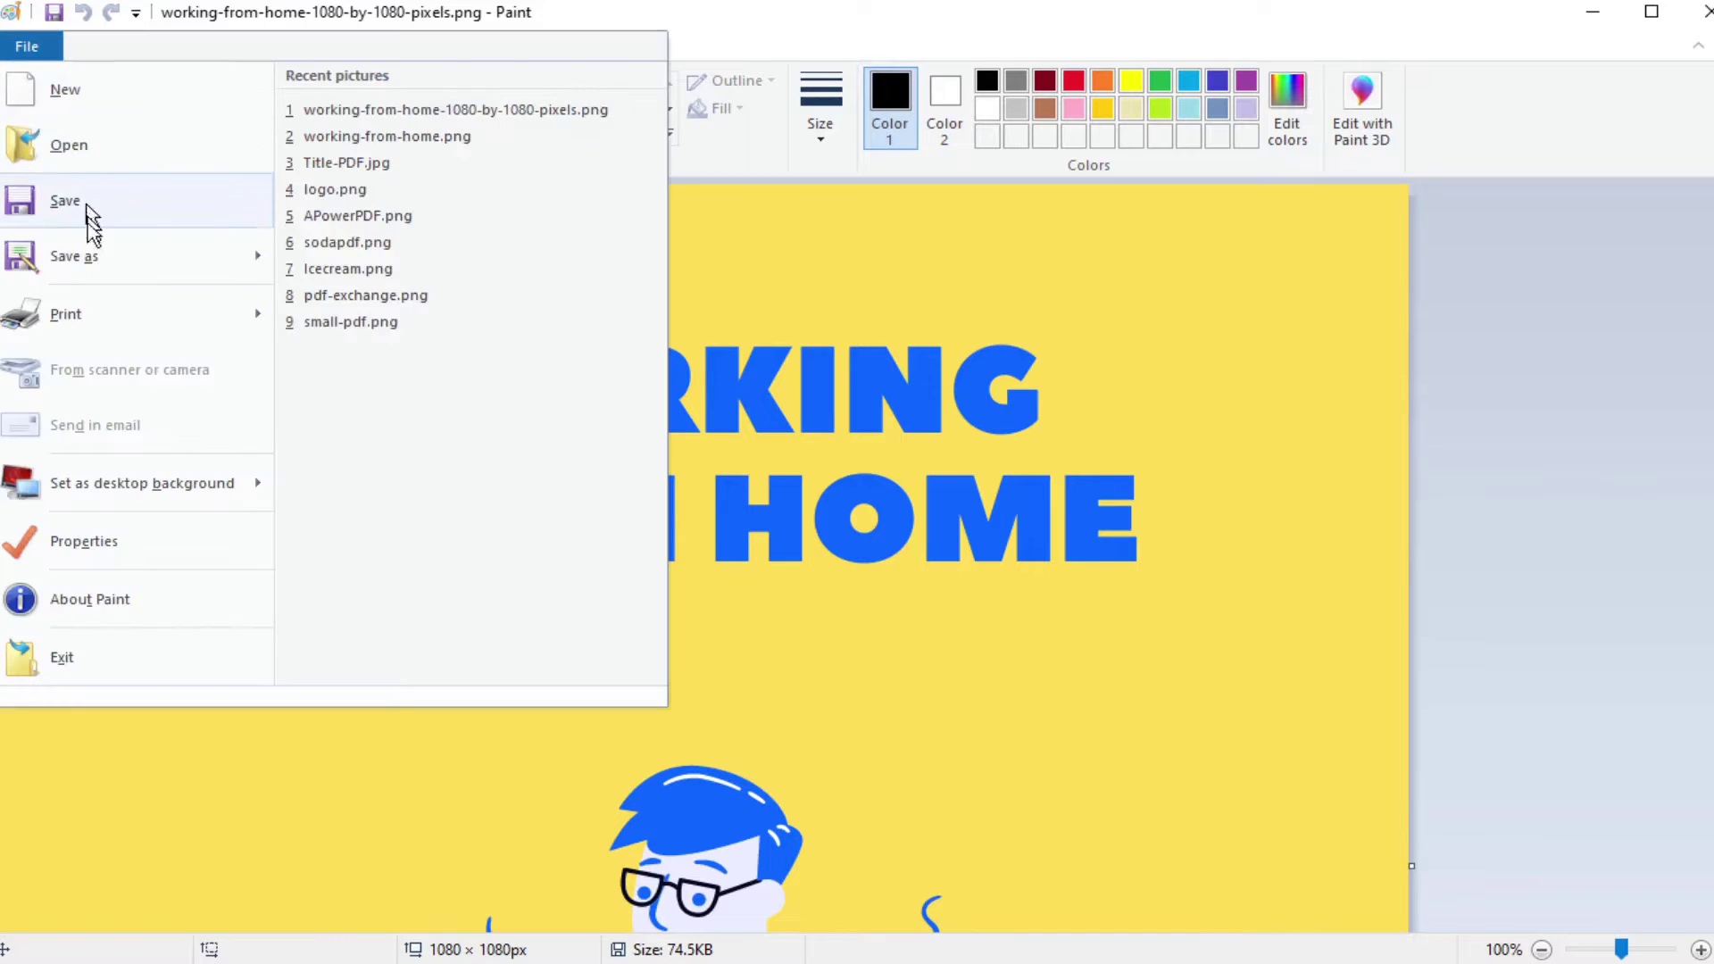
left_click(107, 541)
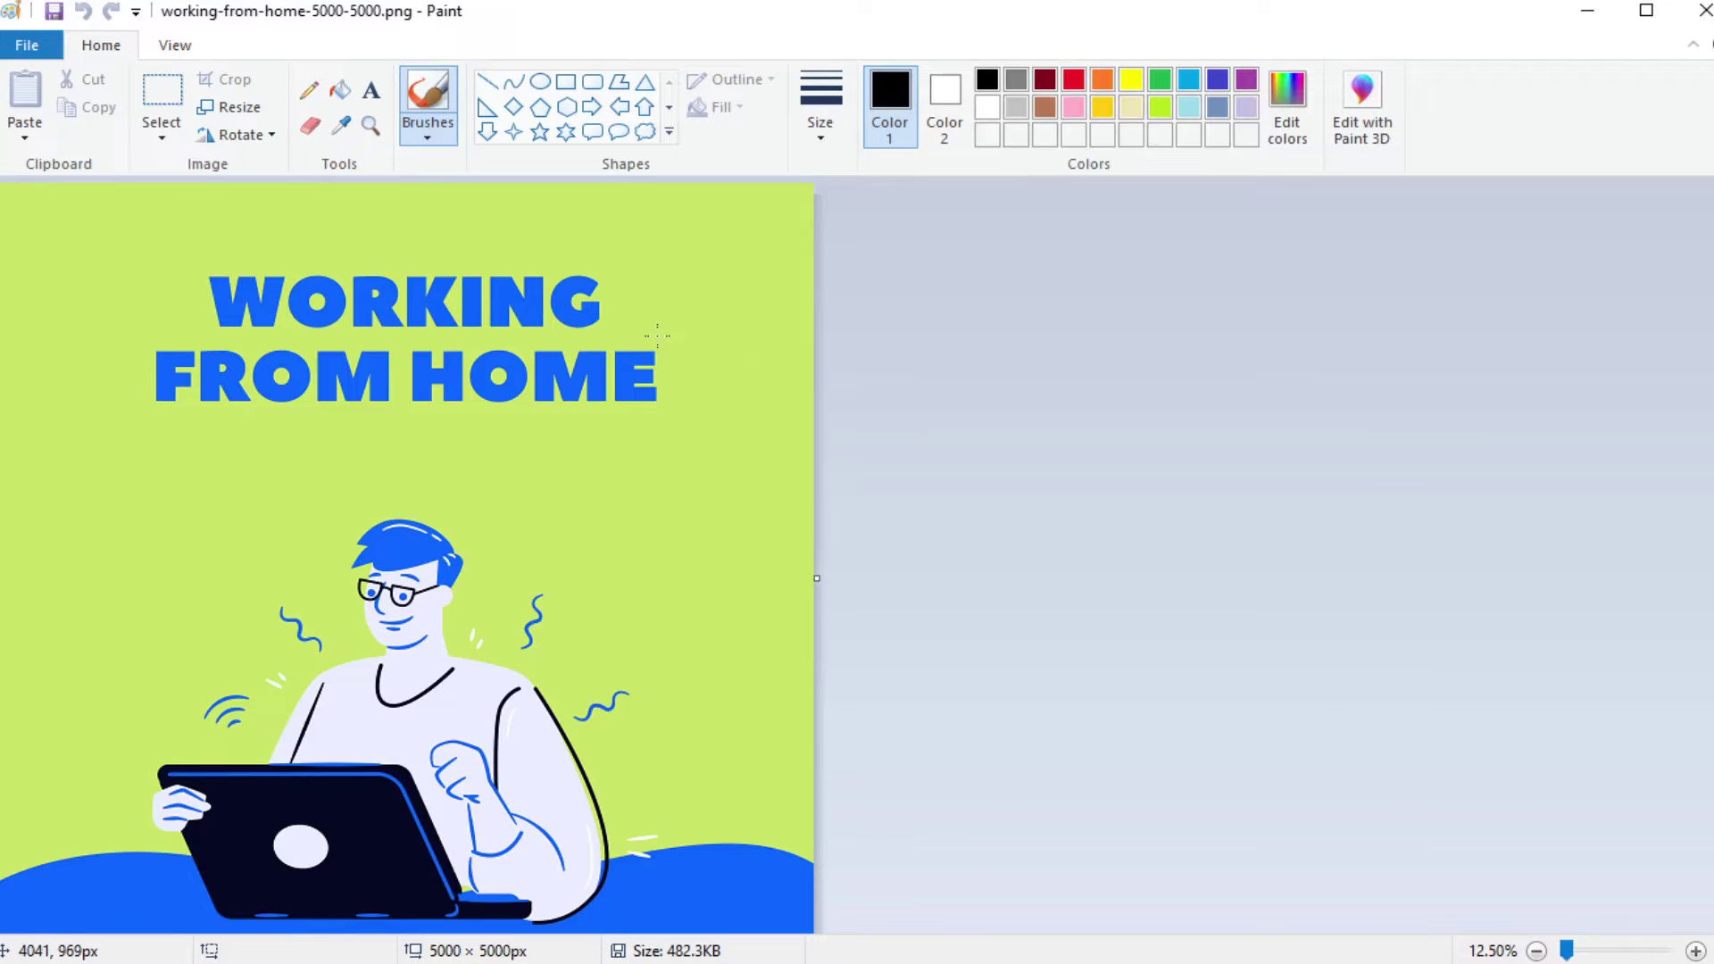
left_click(27, 45)
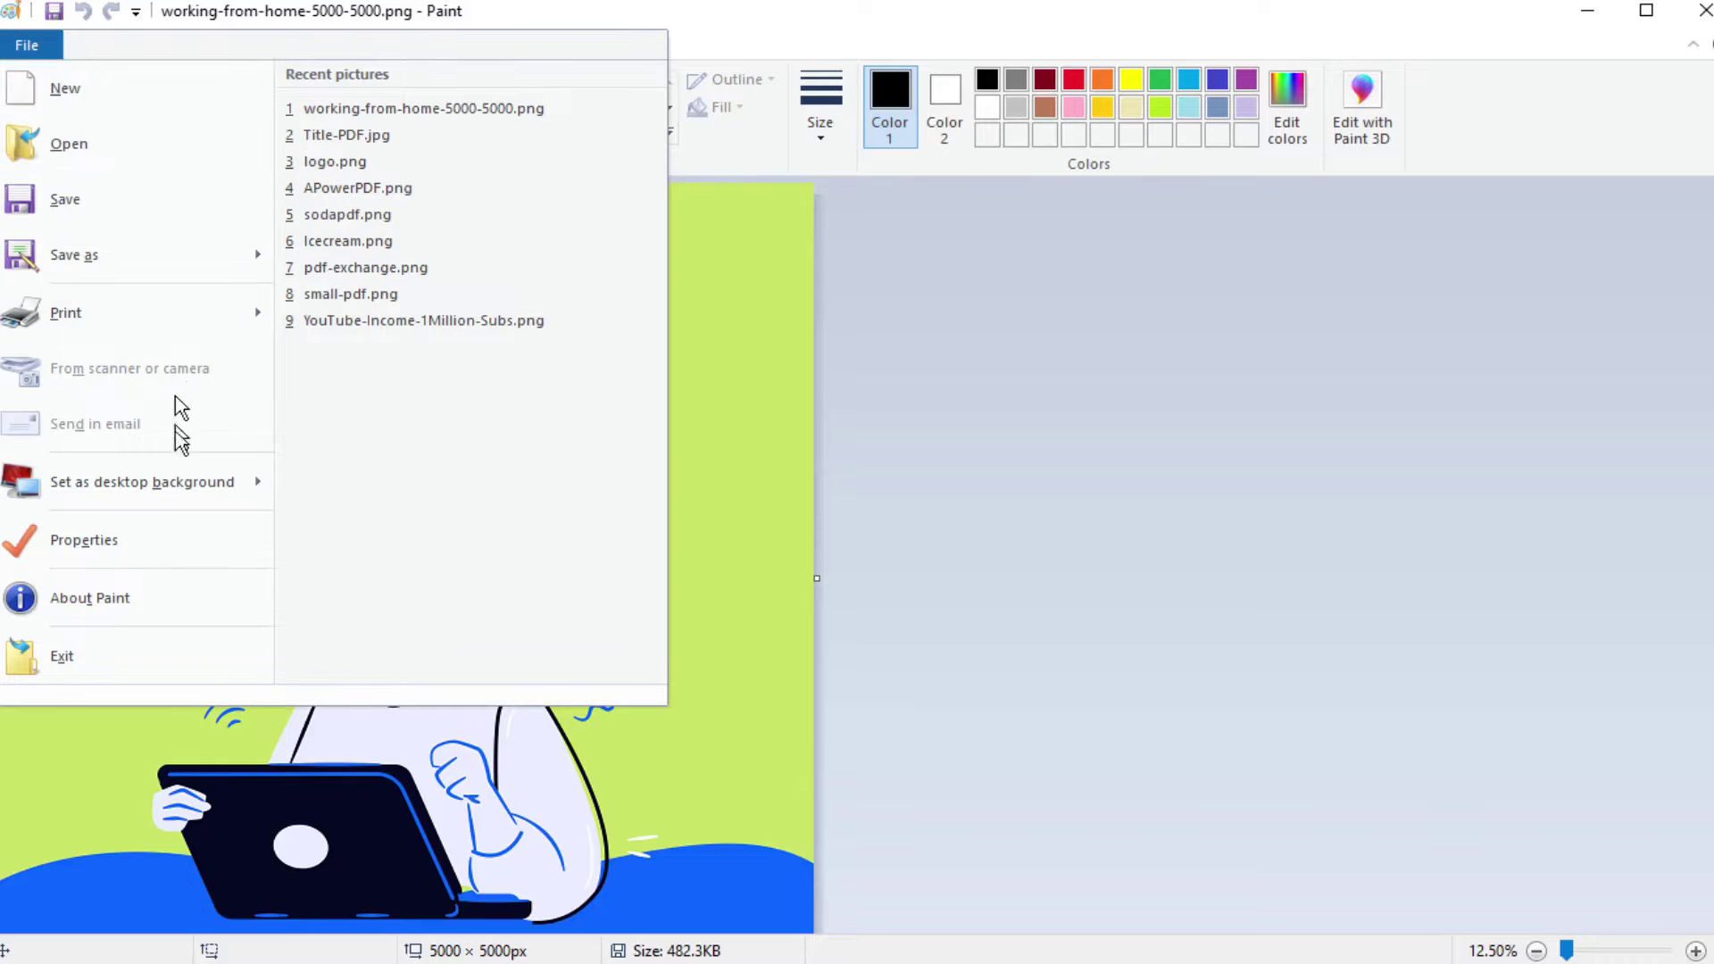
left_click(111, 547)
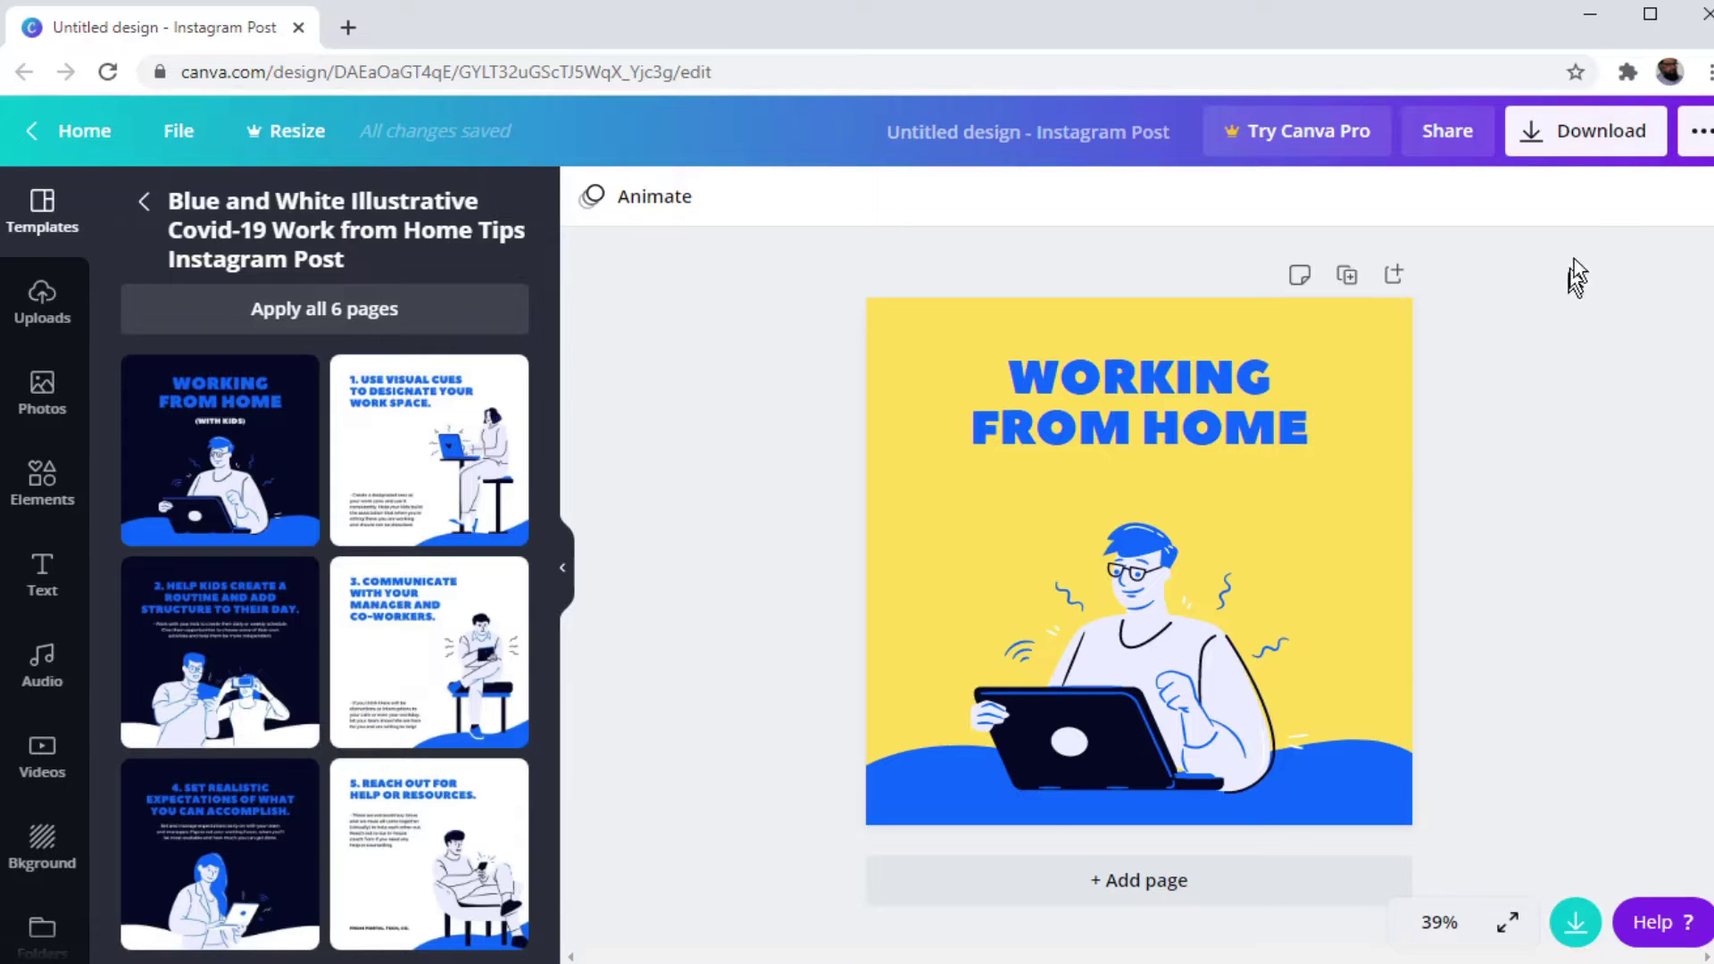
- Download the Working from Home design as a PDF Print file
left_click(1592, 141)
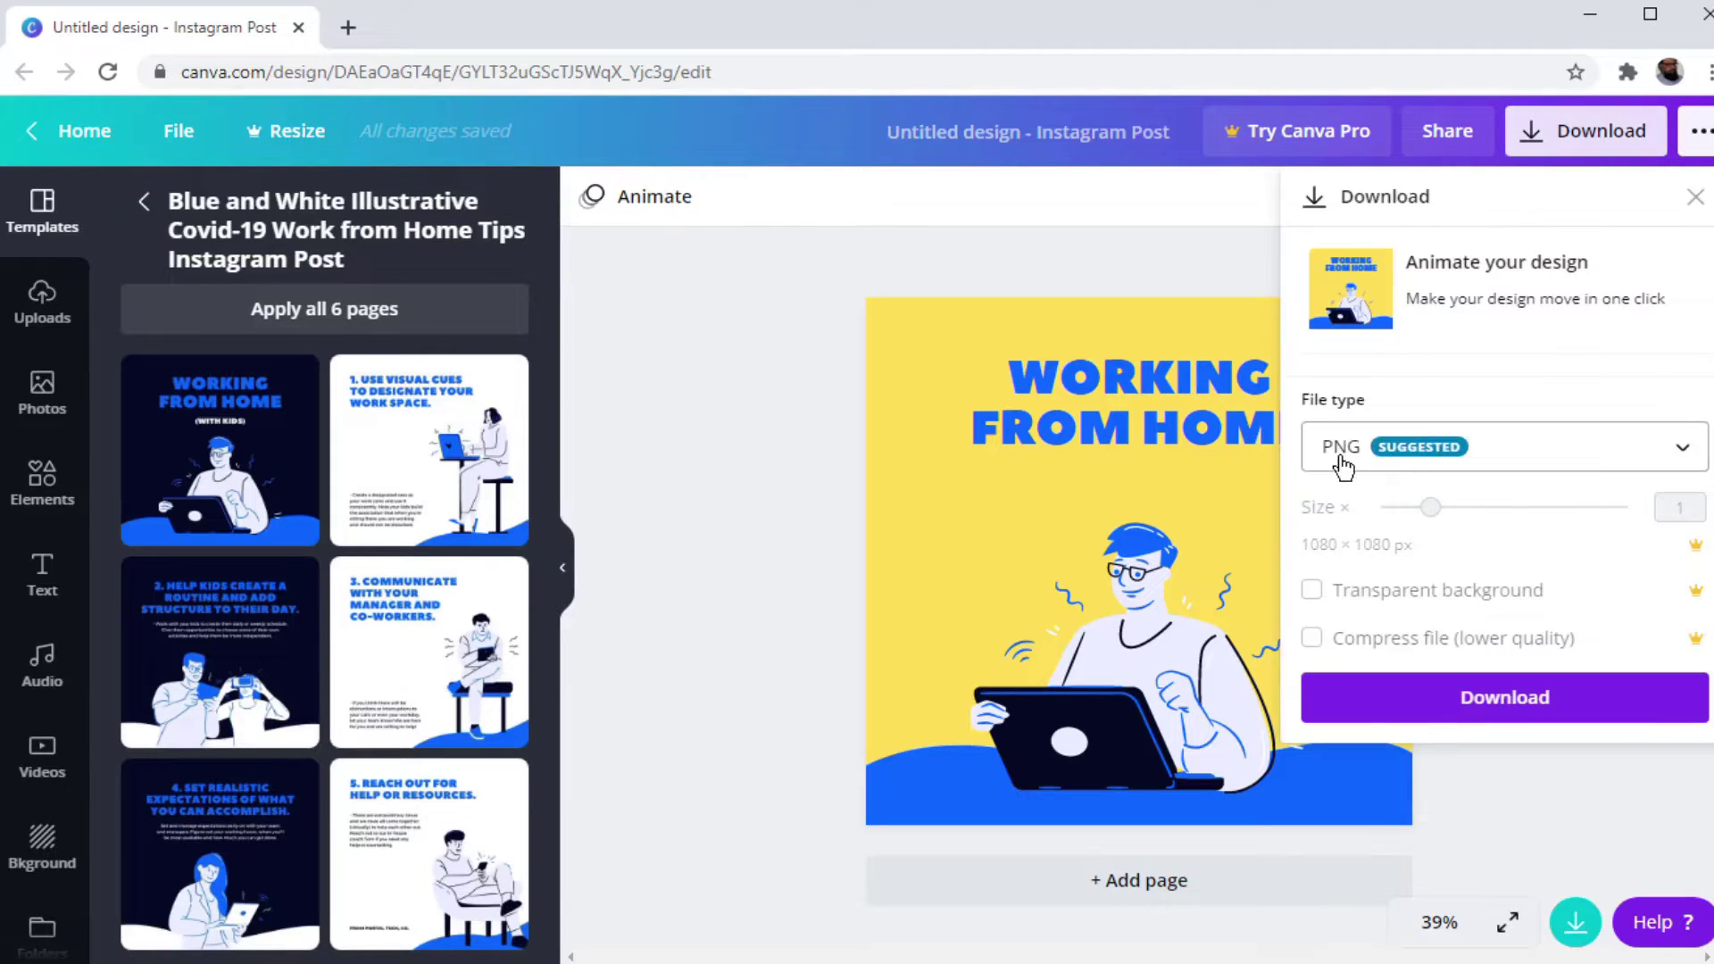
left_click(1668, 455)
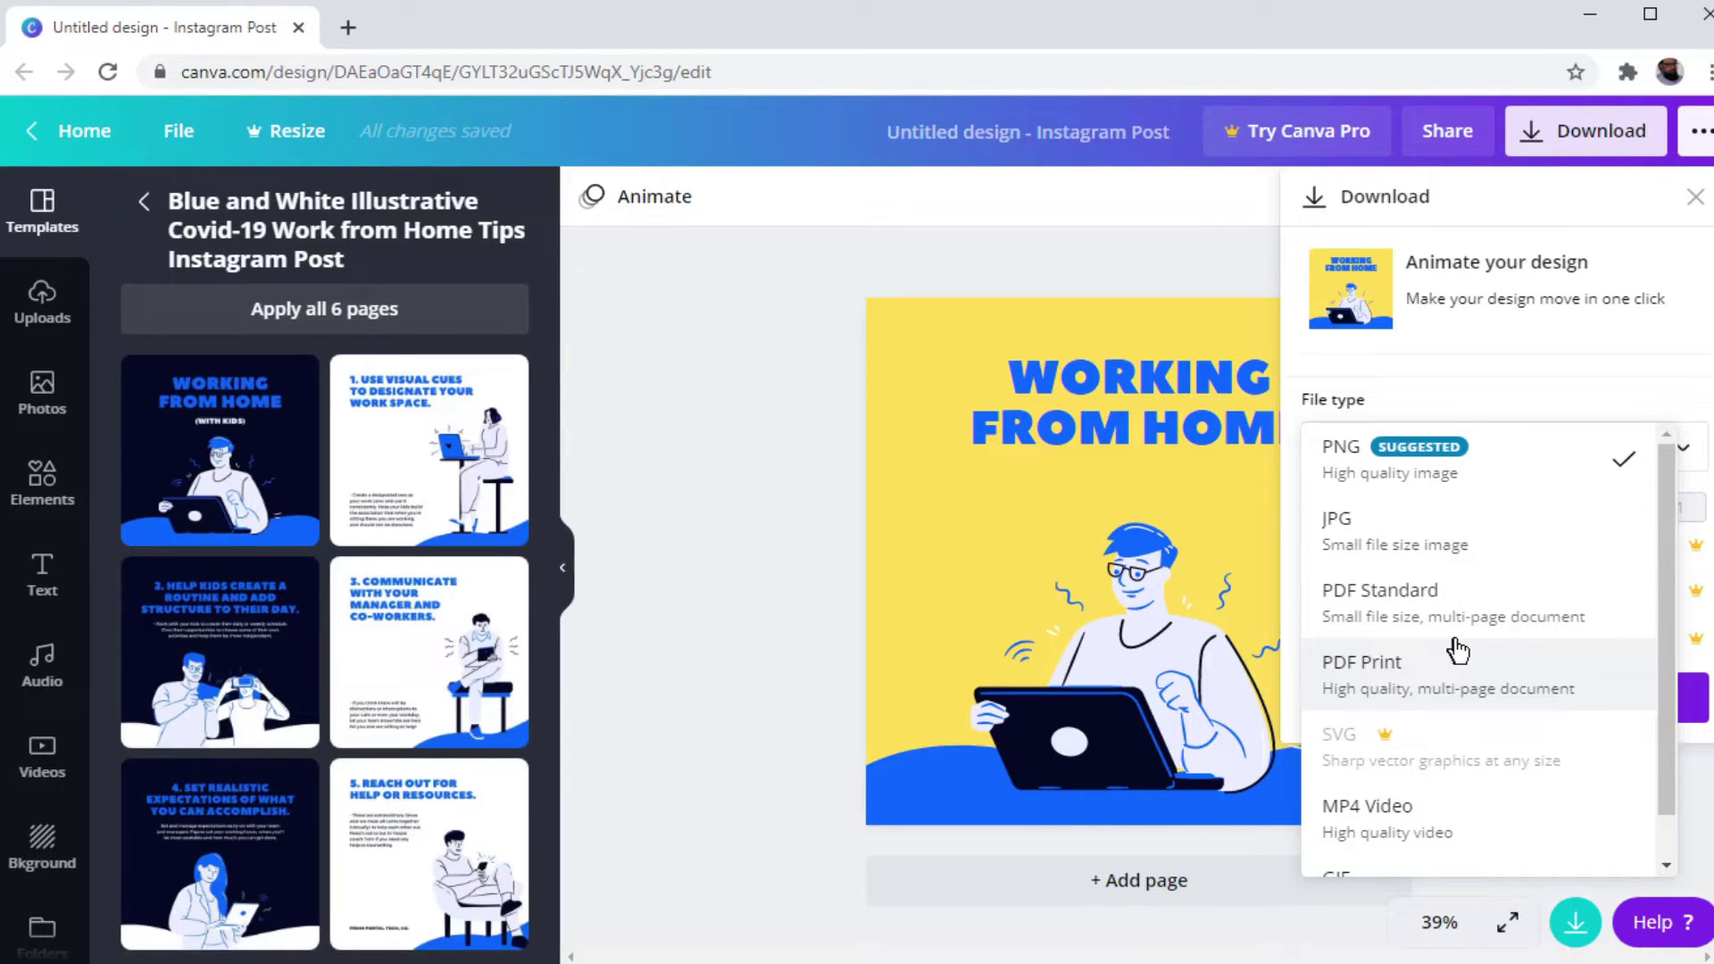
left_click(1372, 680)
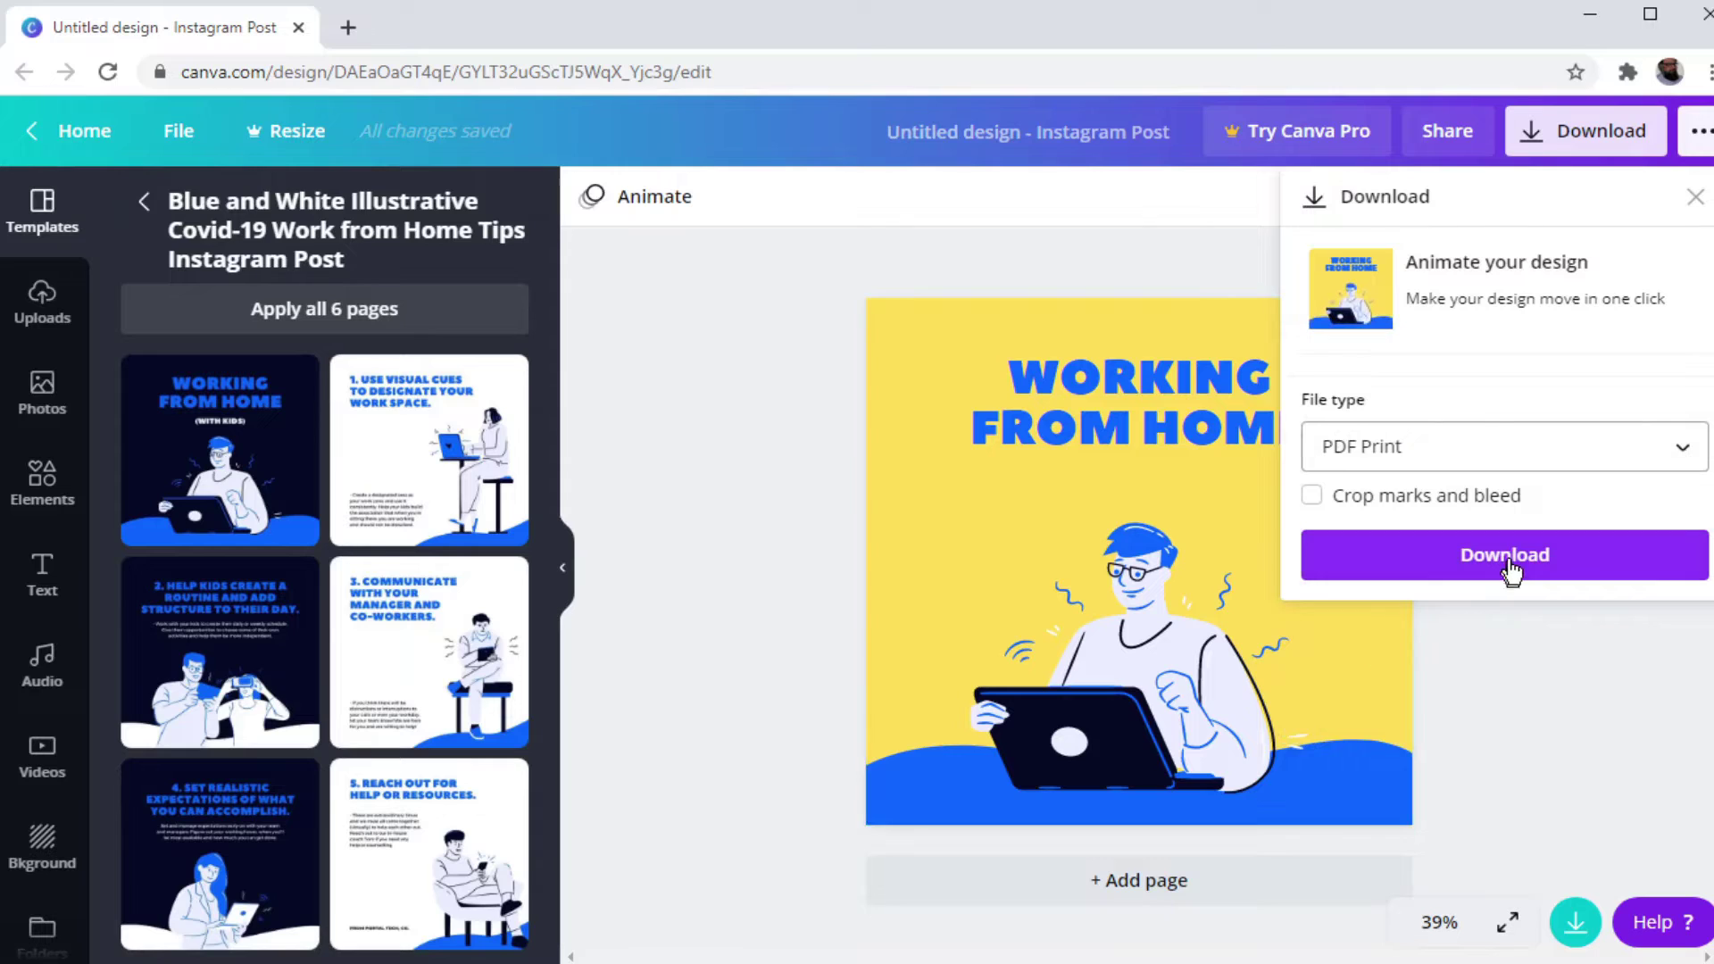
left_click(1509, 568)
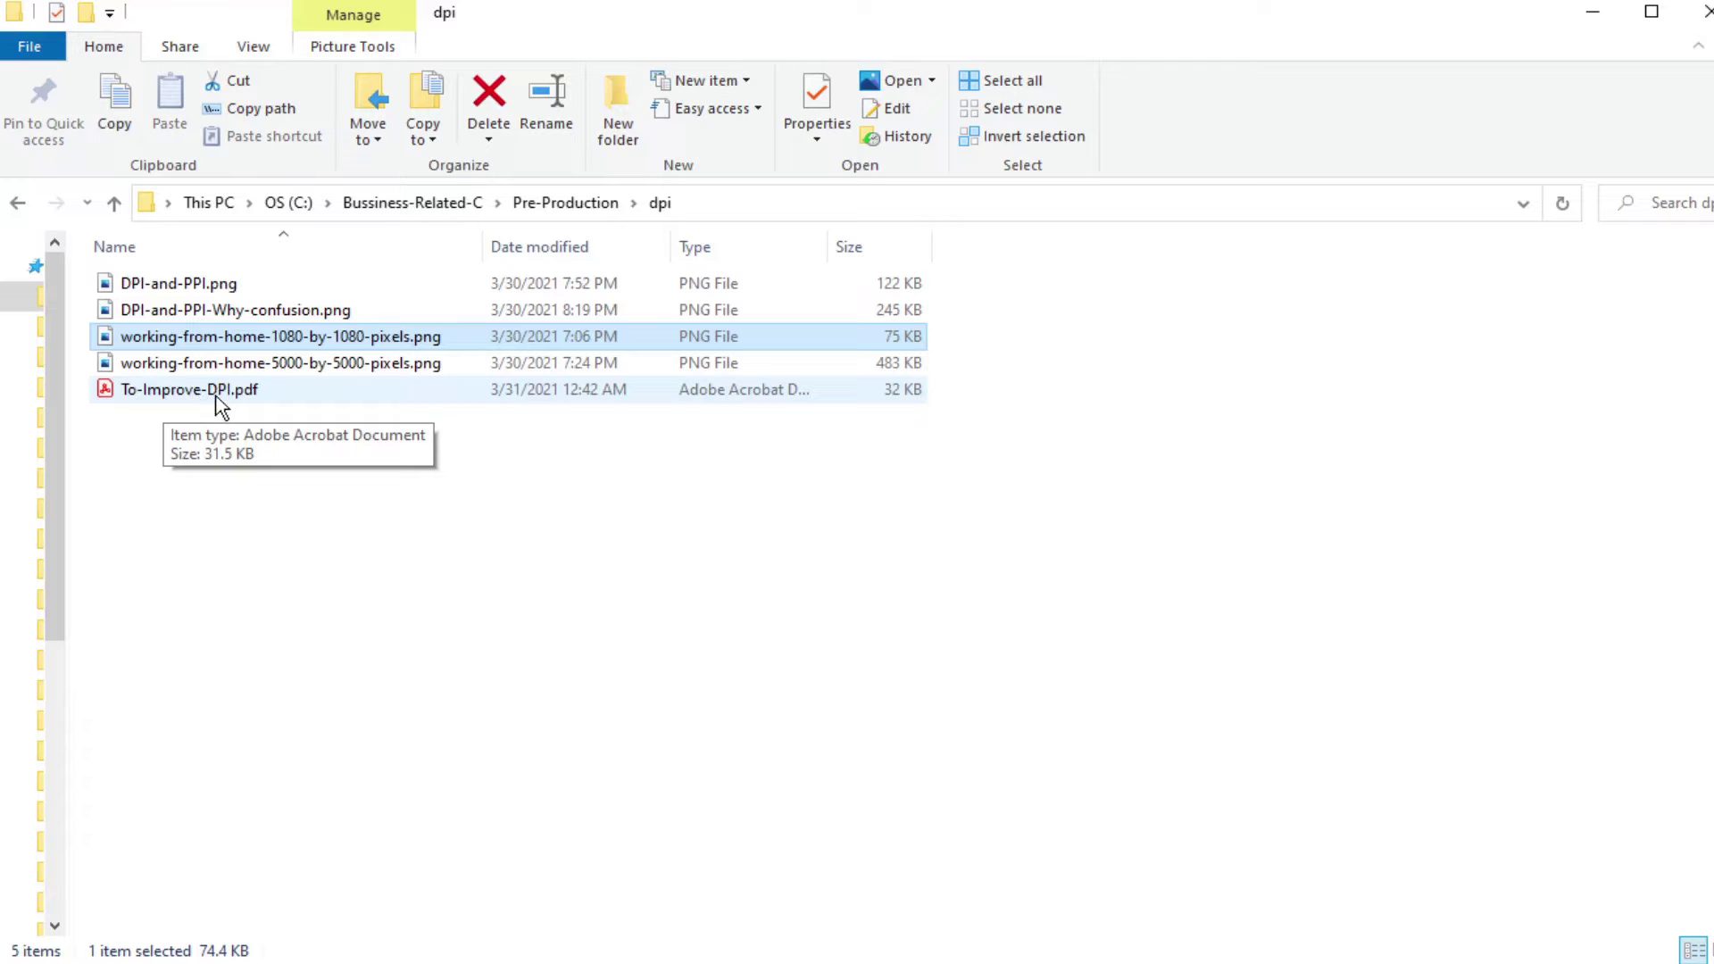
- Select the downloaded To-Improve-DPI.pdf in the dpi folder
left_click(220, 405)
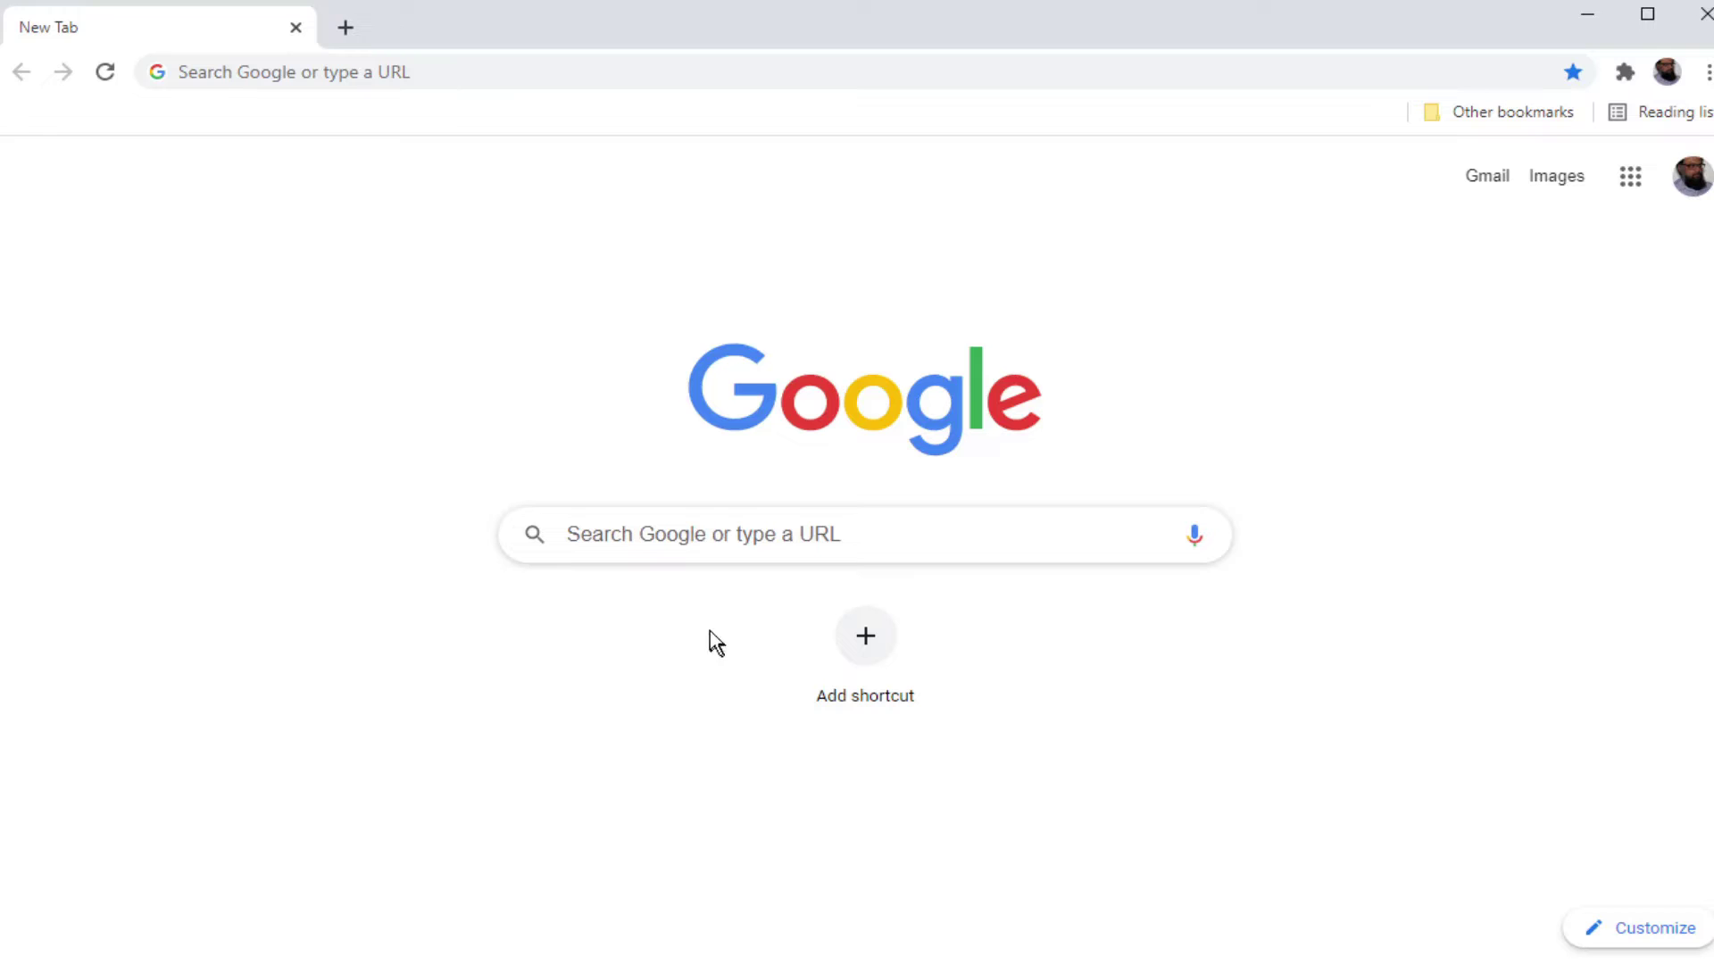
- Search Google for 'pdf2go' and go to the PDF2Go website
left_click(606, 529)
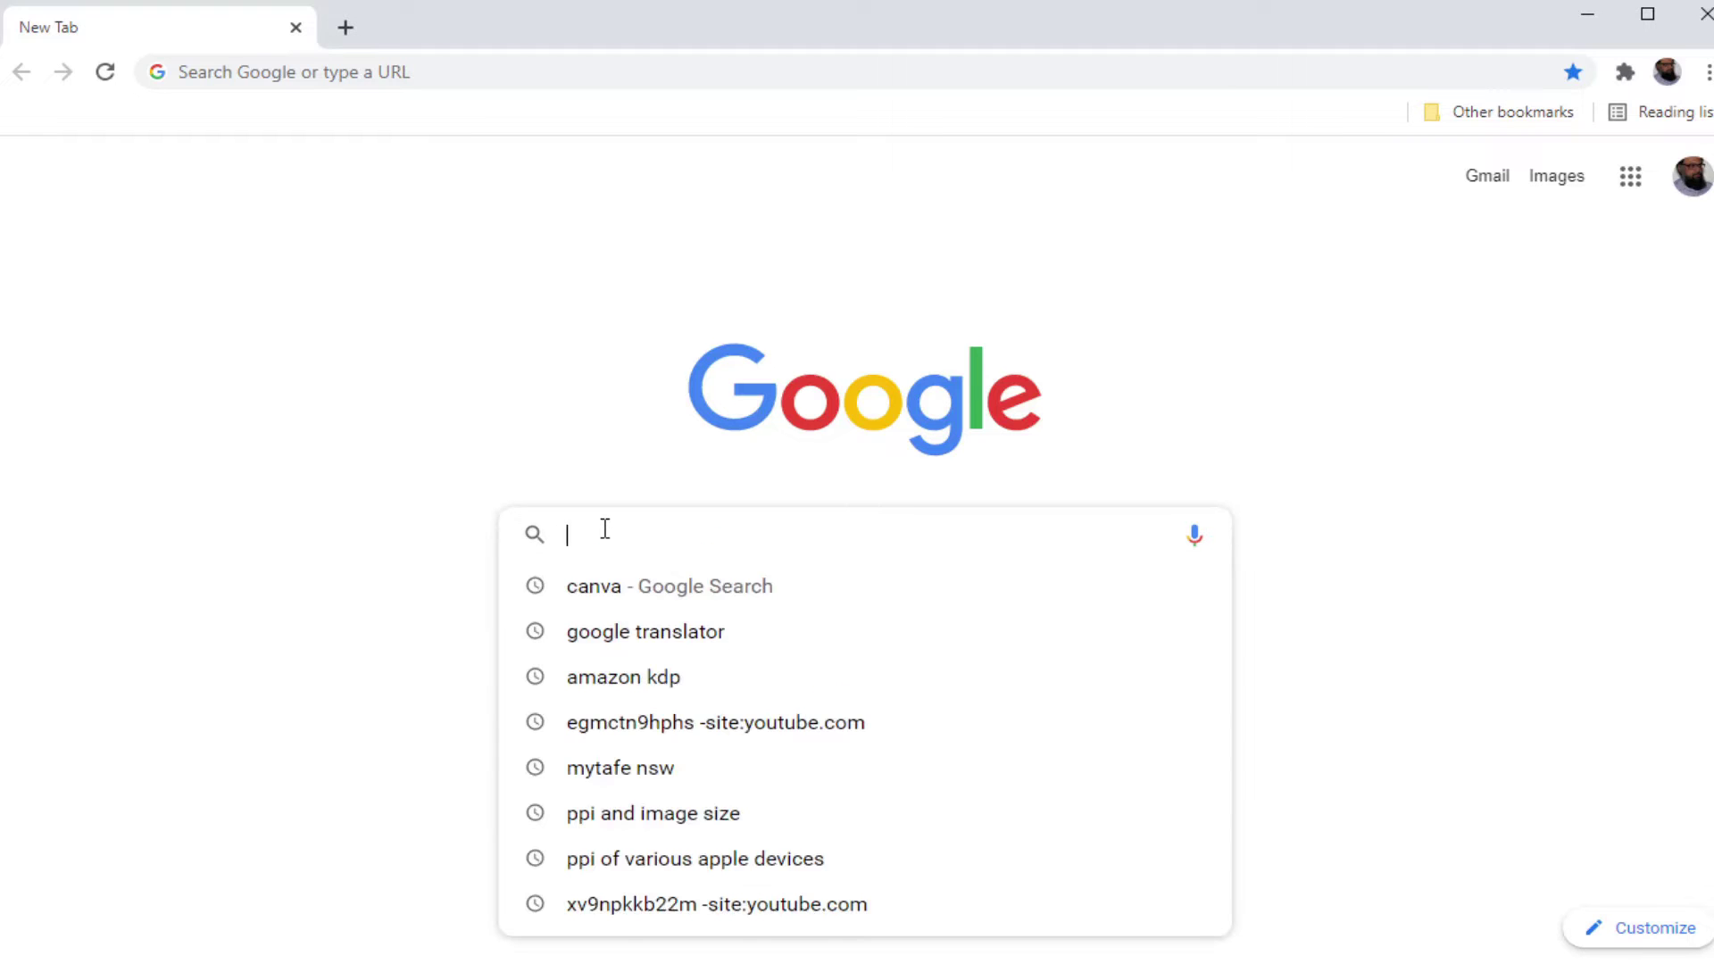
type("pdf2go")
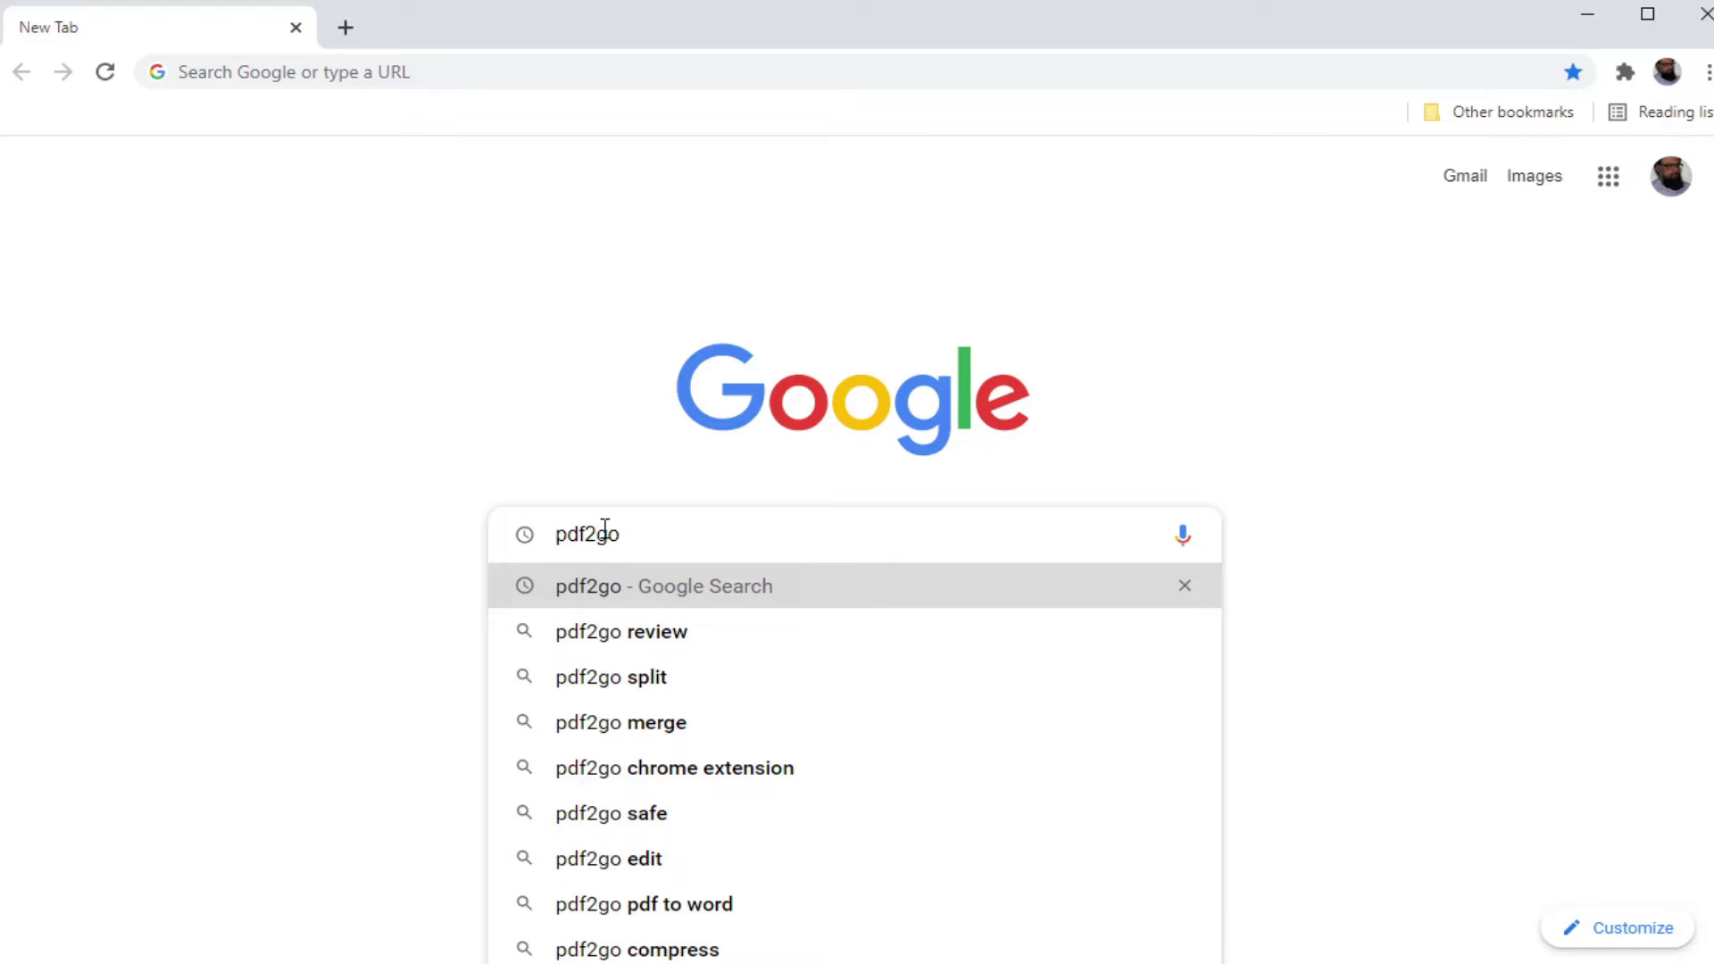
key("Return")
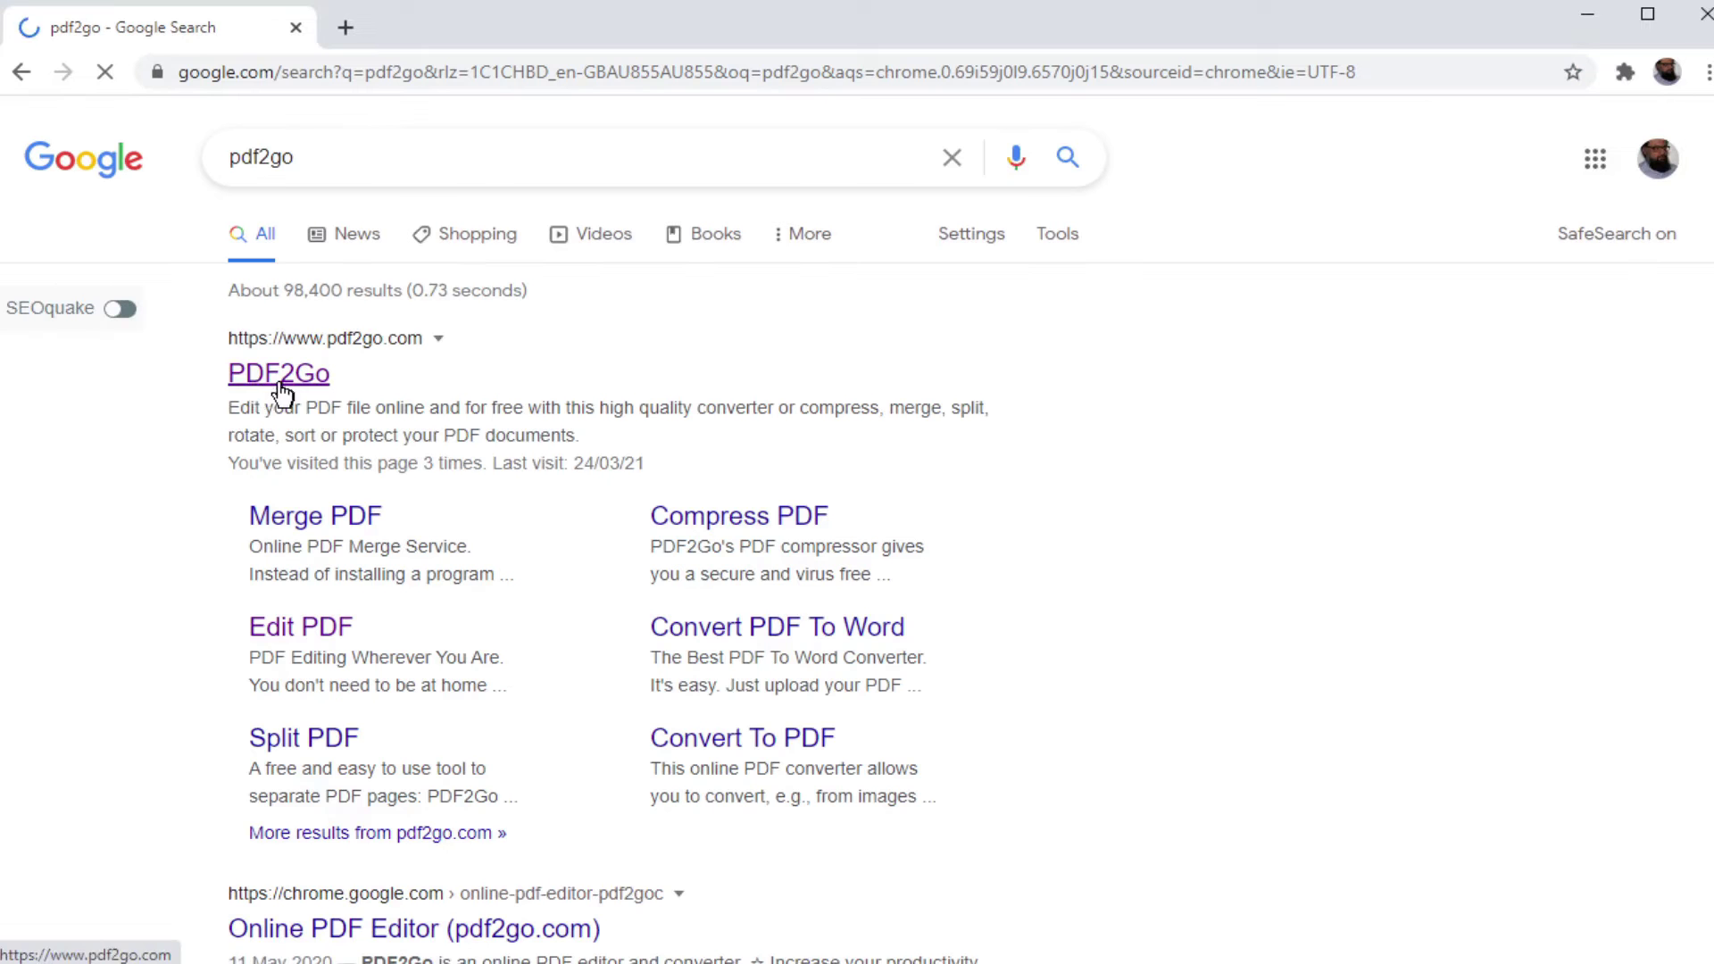
left_click(279, 378)
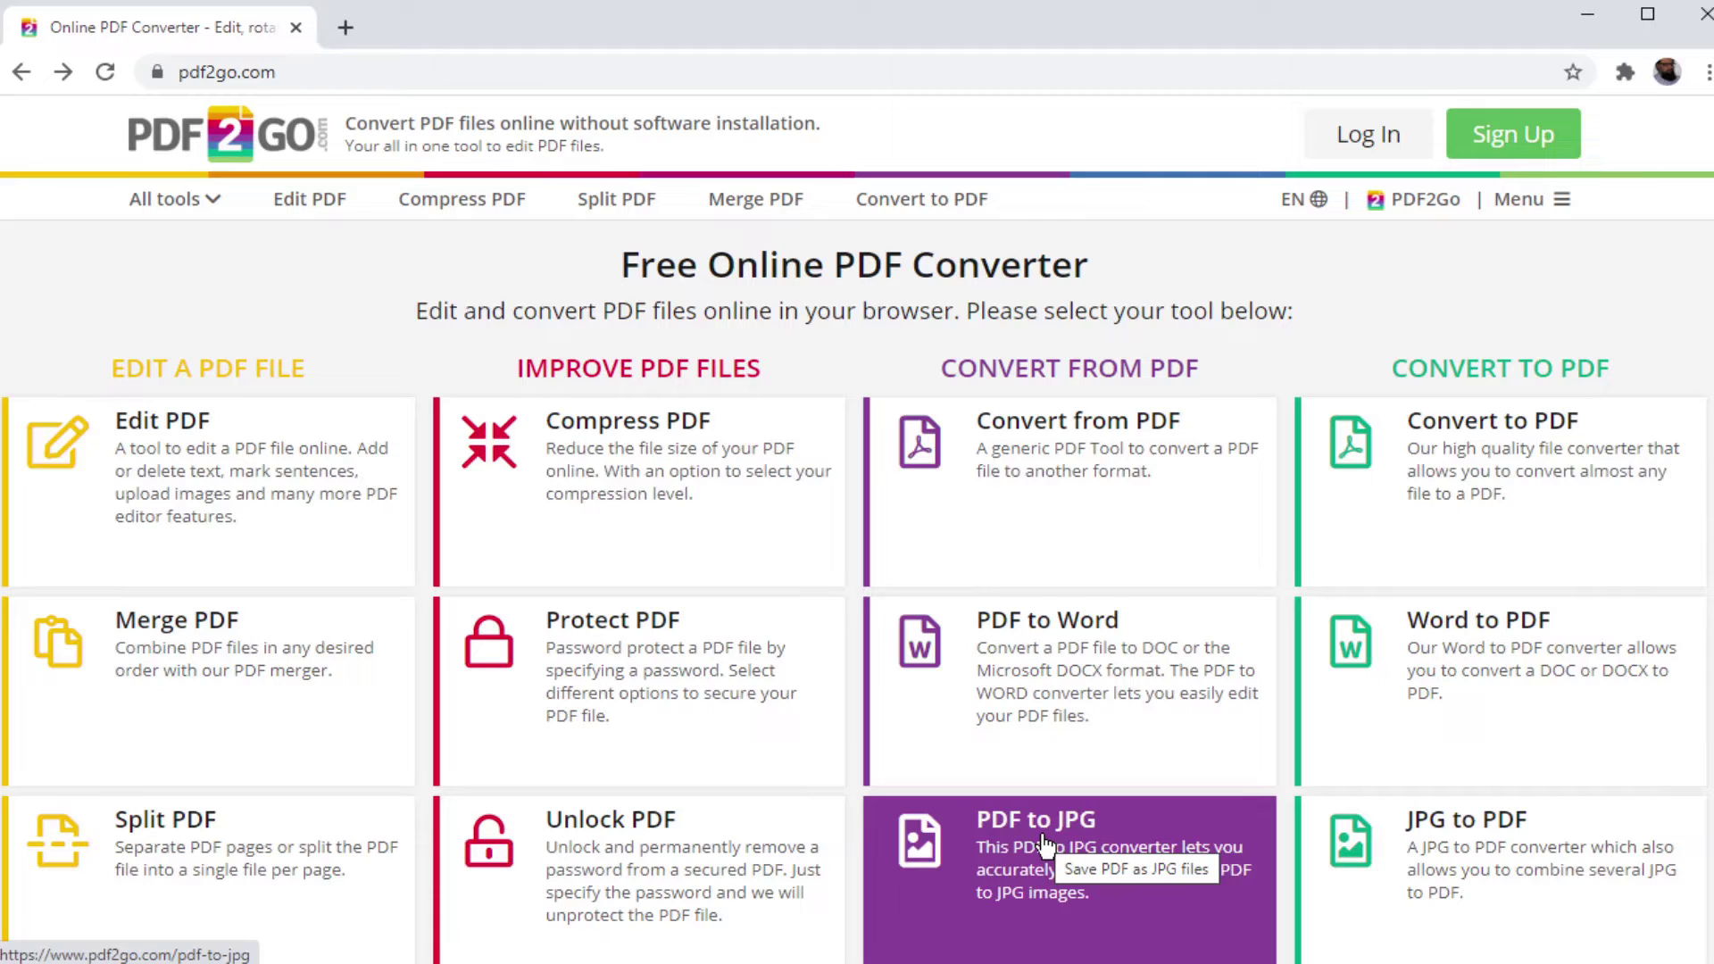
- Upload To-Improve-DPI.pdf to PDF2Go's PDF to JPG converter
left_click(1044, 844)
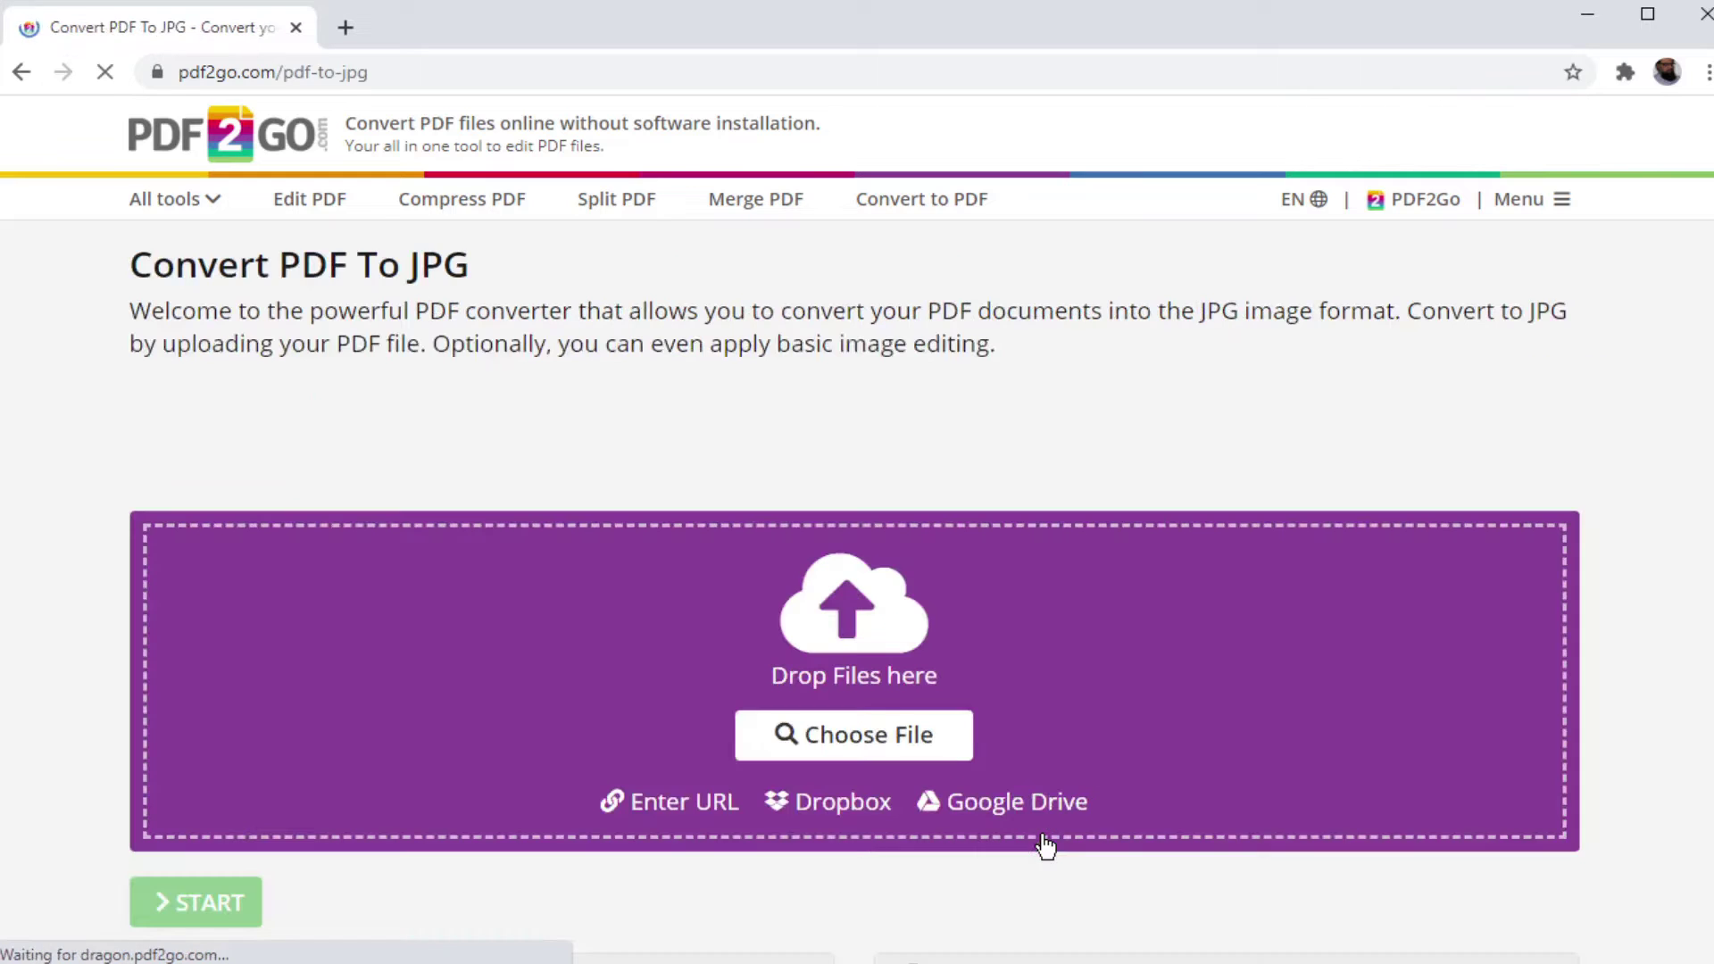
scroll(1218, 776, "down", 4)
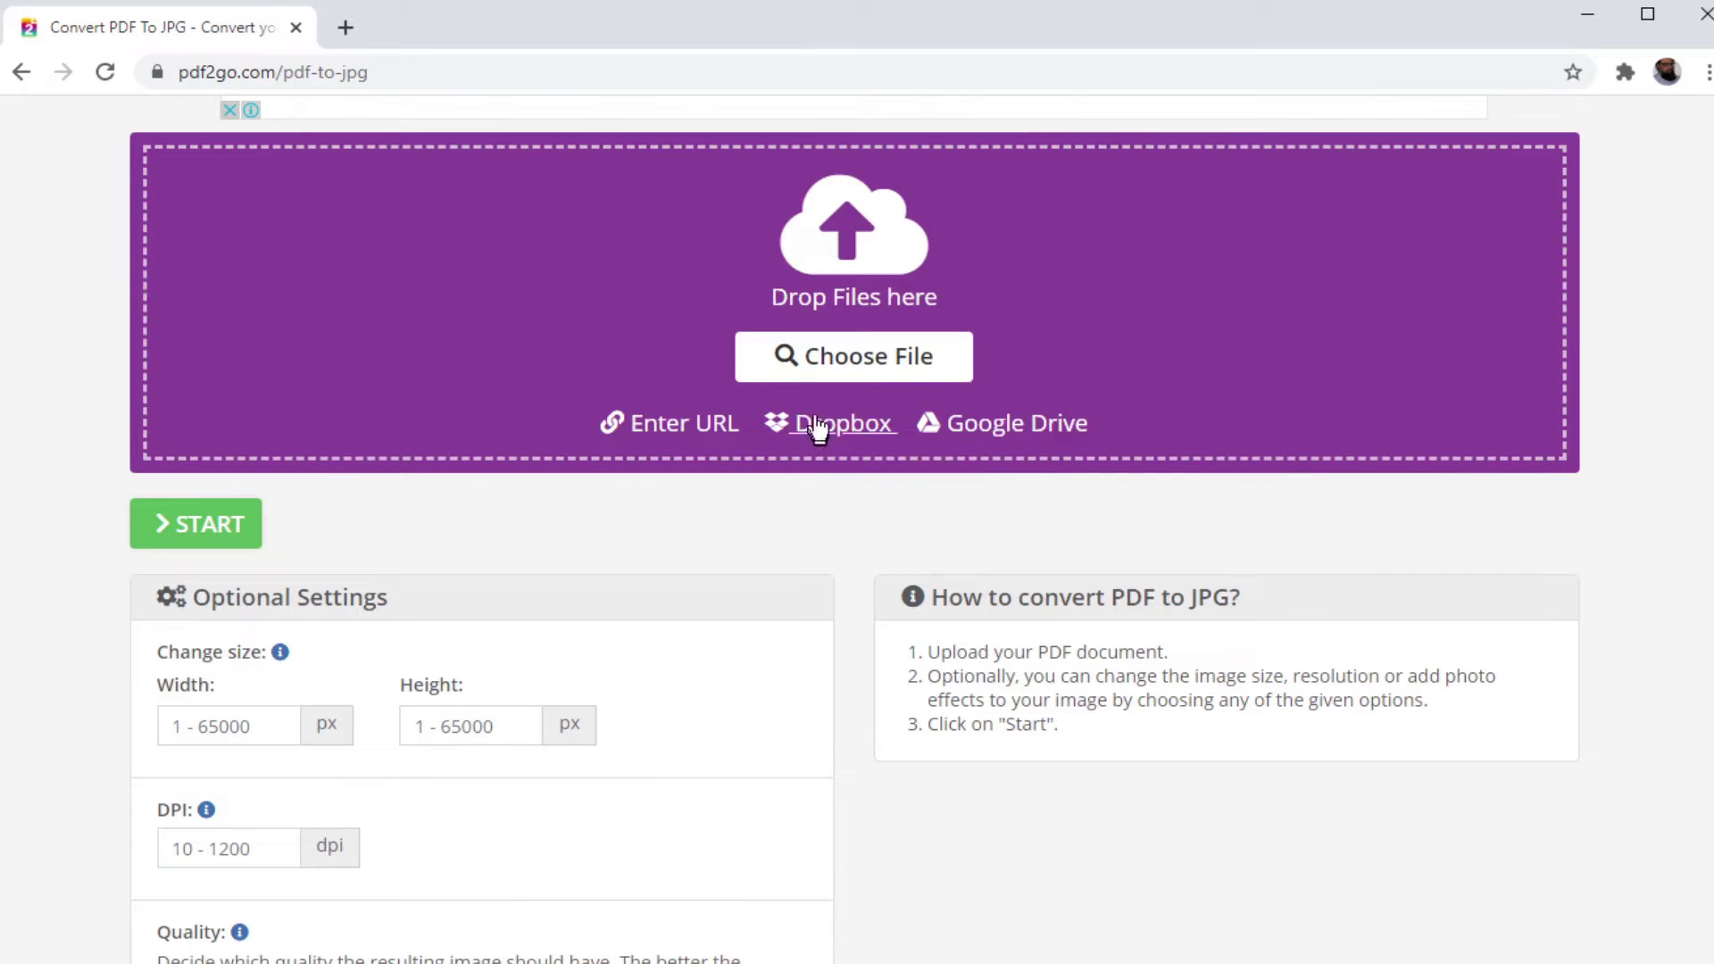
left_click(891, 359)
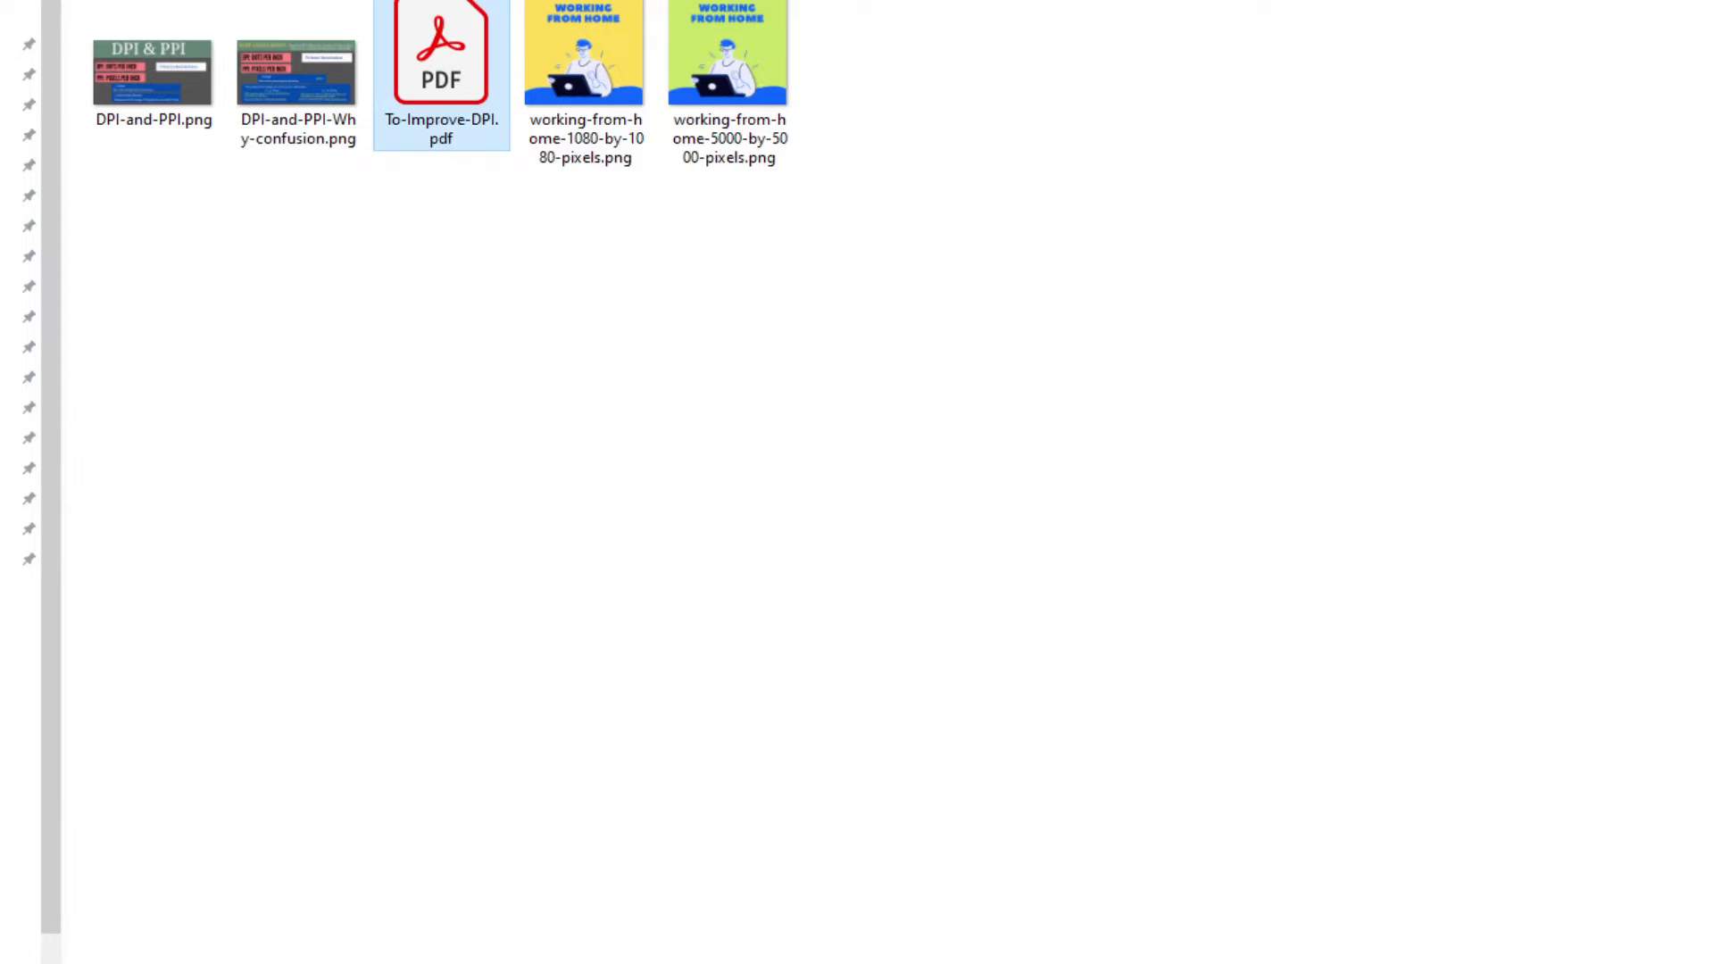
double_click(441, 71)
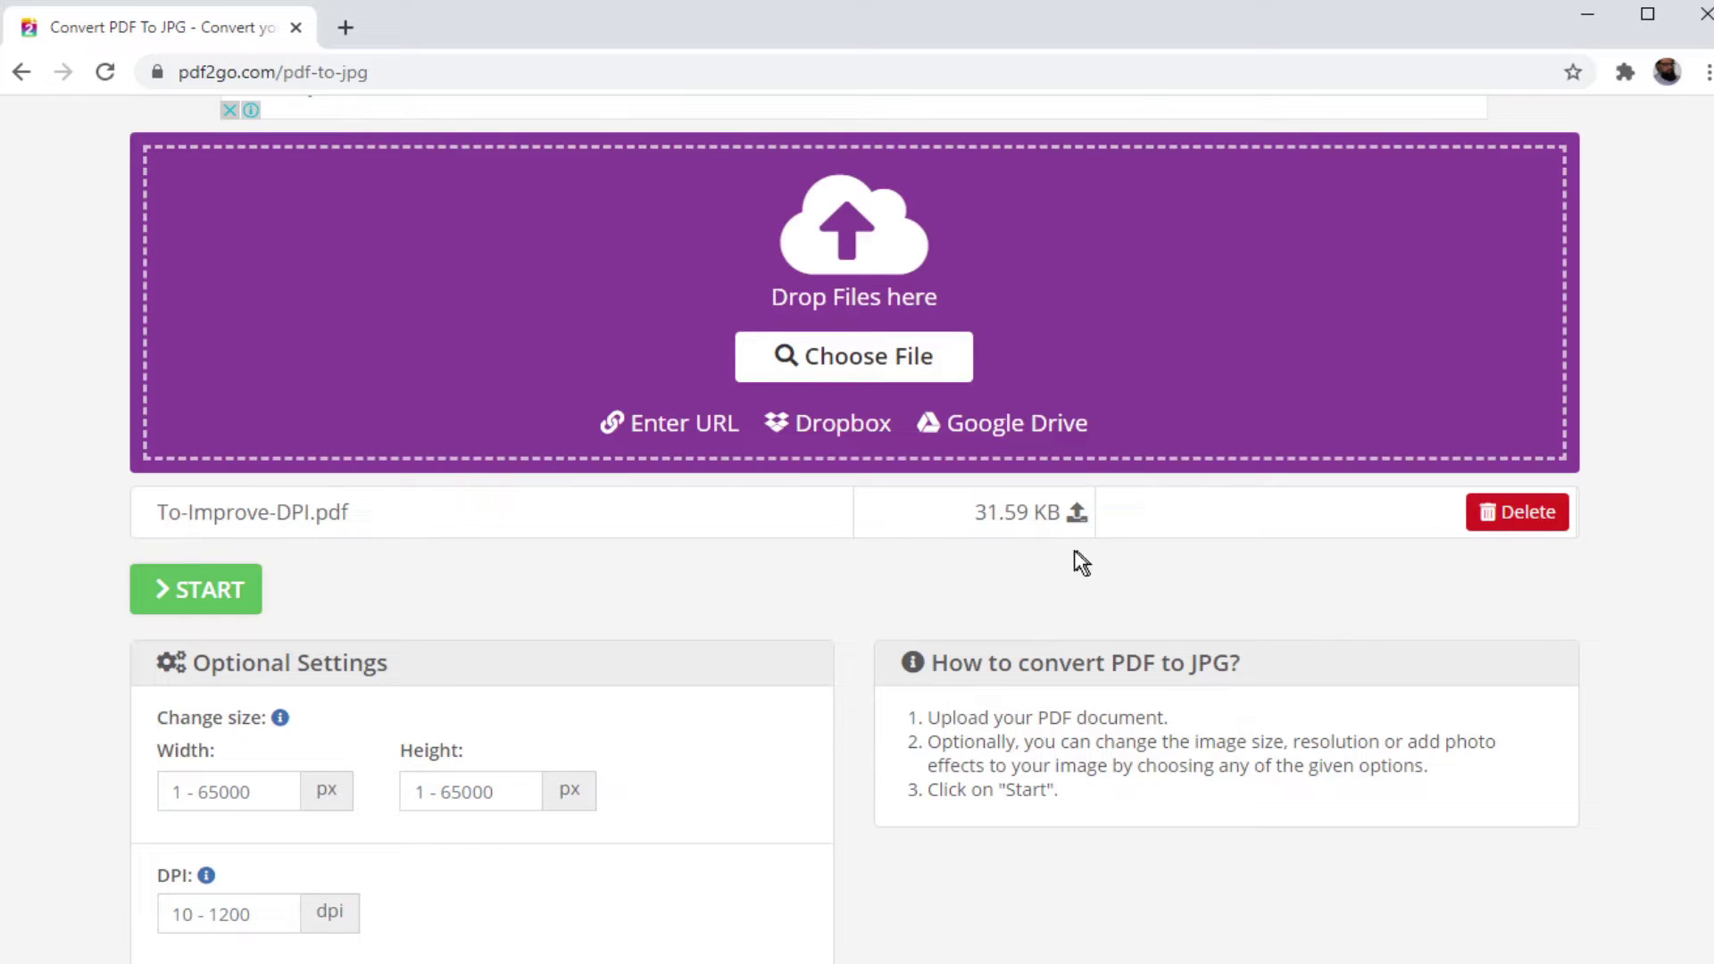
- Convert at 300 DPI and save To-Improve-DPI.jpg into the dpi folder
scroll(828, 715, "down", 2)
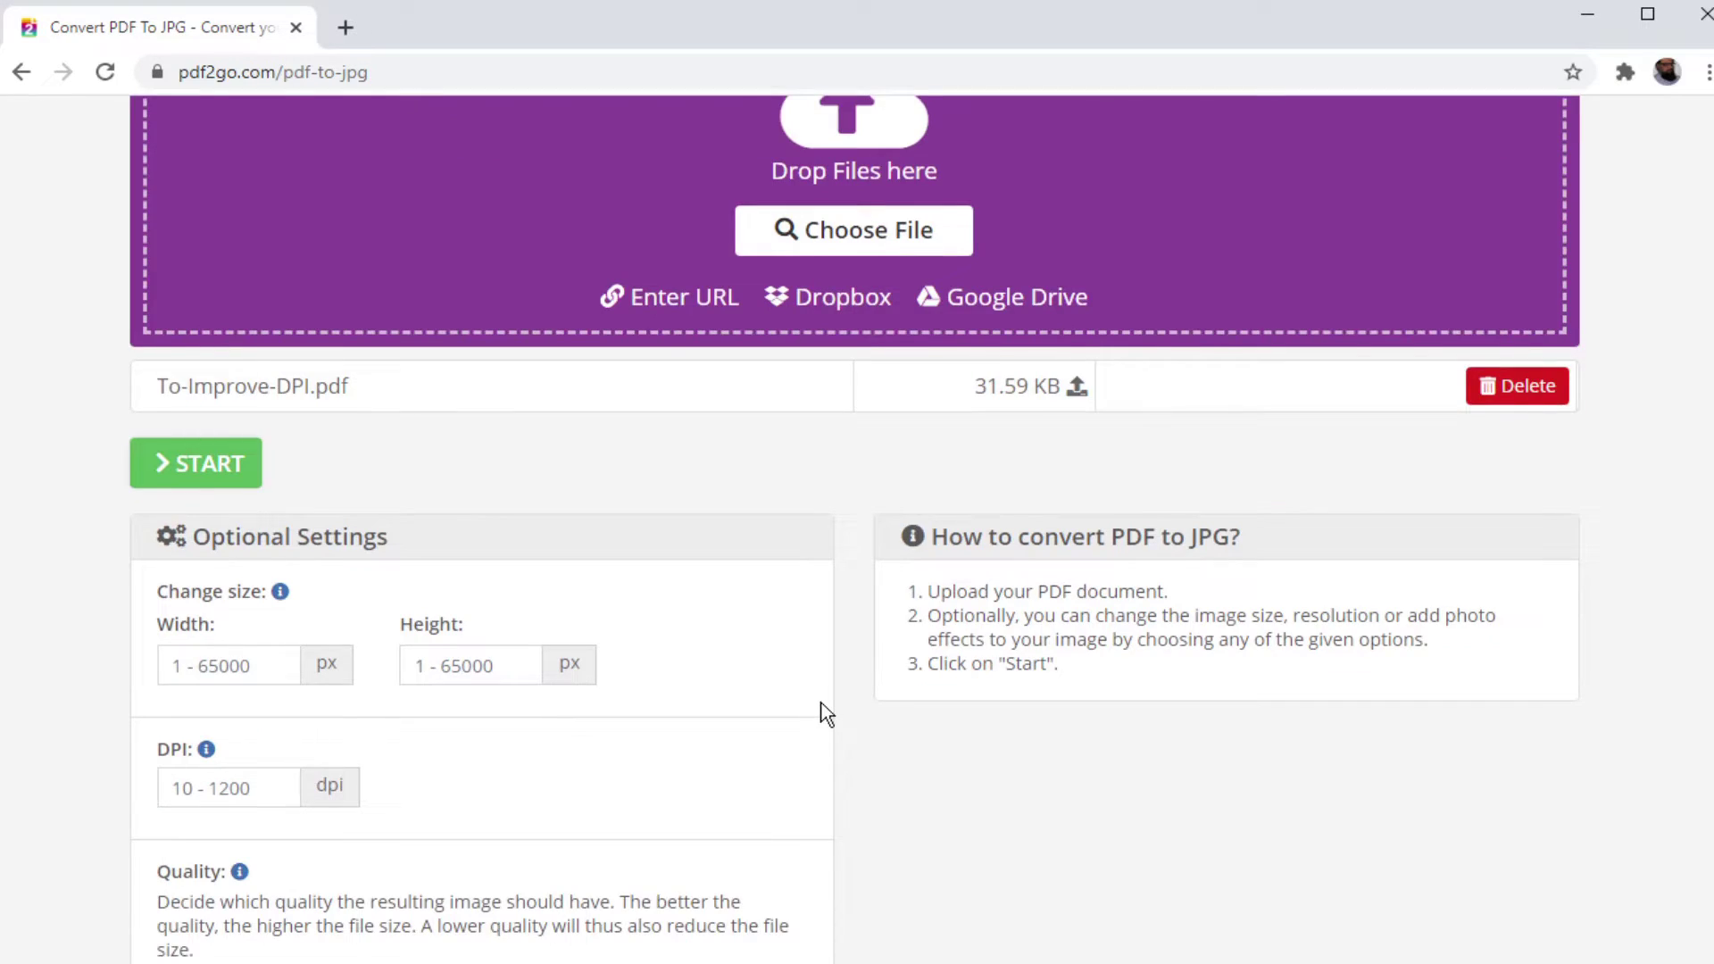
scroll(828, 714, "down", 2)
scroll(804, 643, "down", 2)
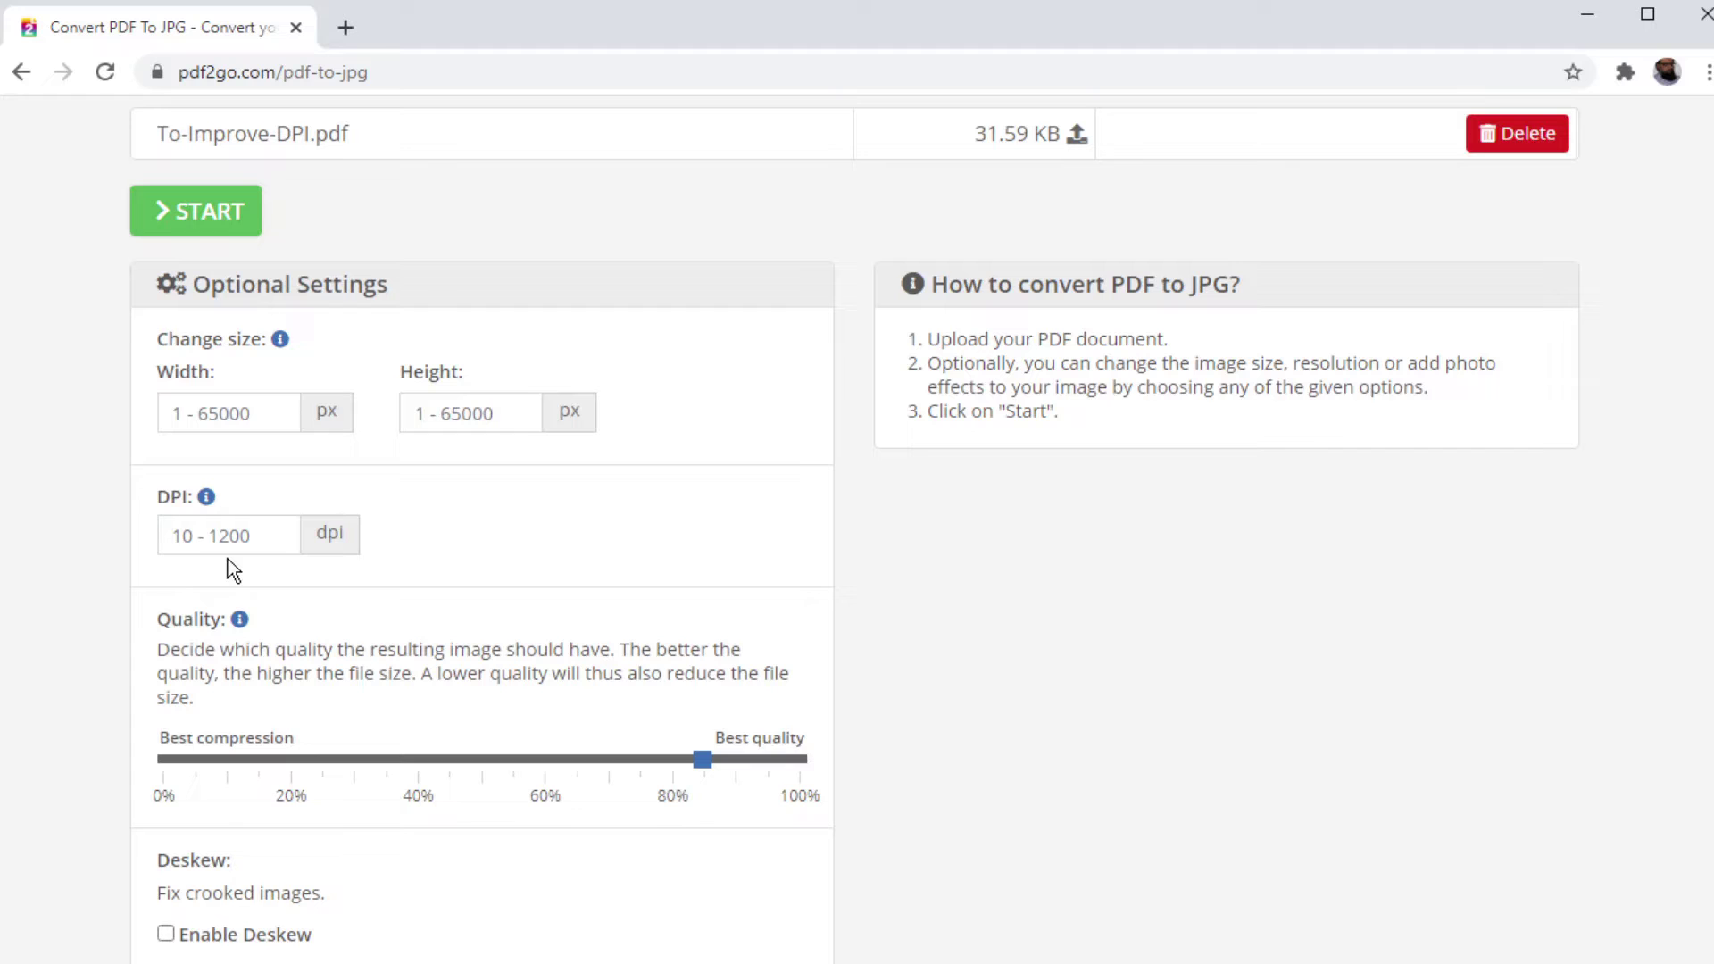
left_click(173, 533)
type("300")
scroll(784, 640, "up", 3)
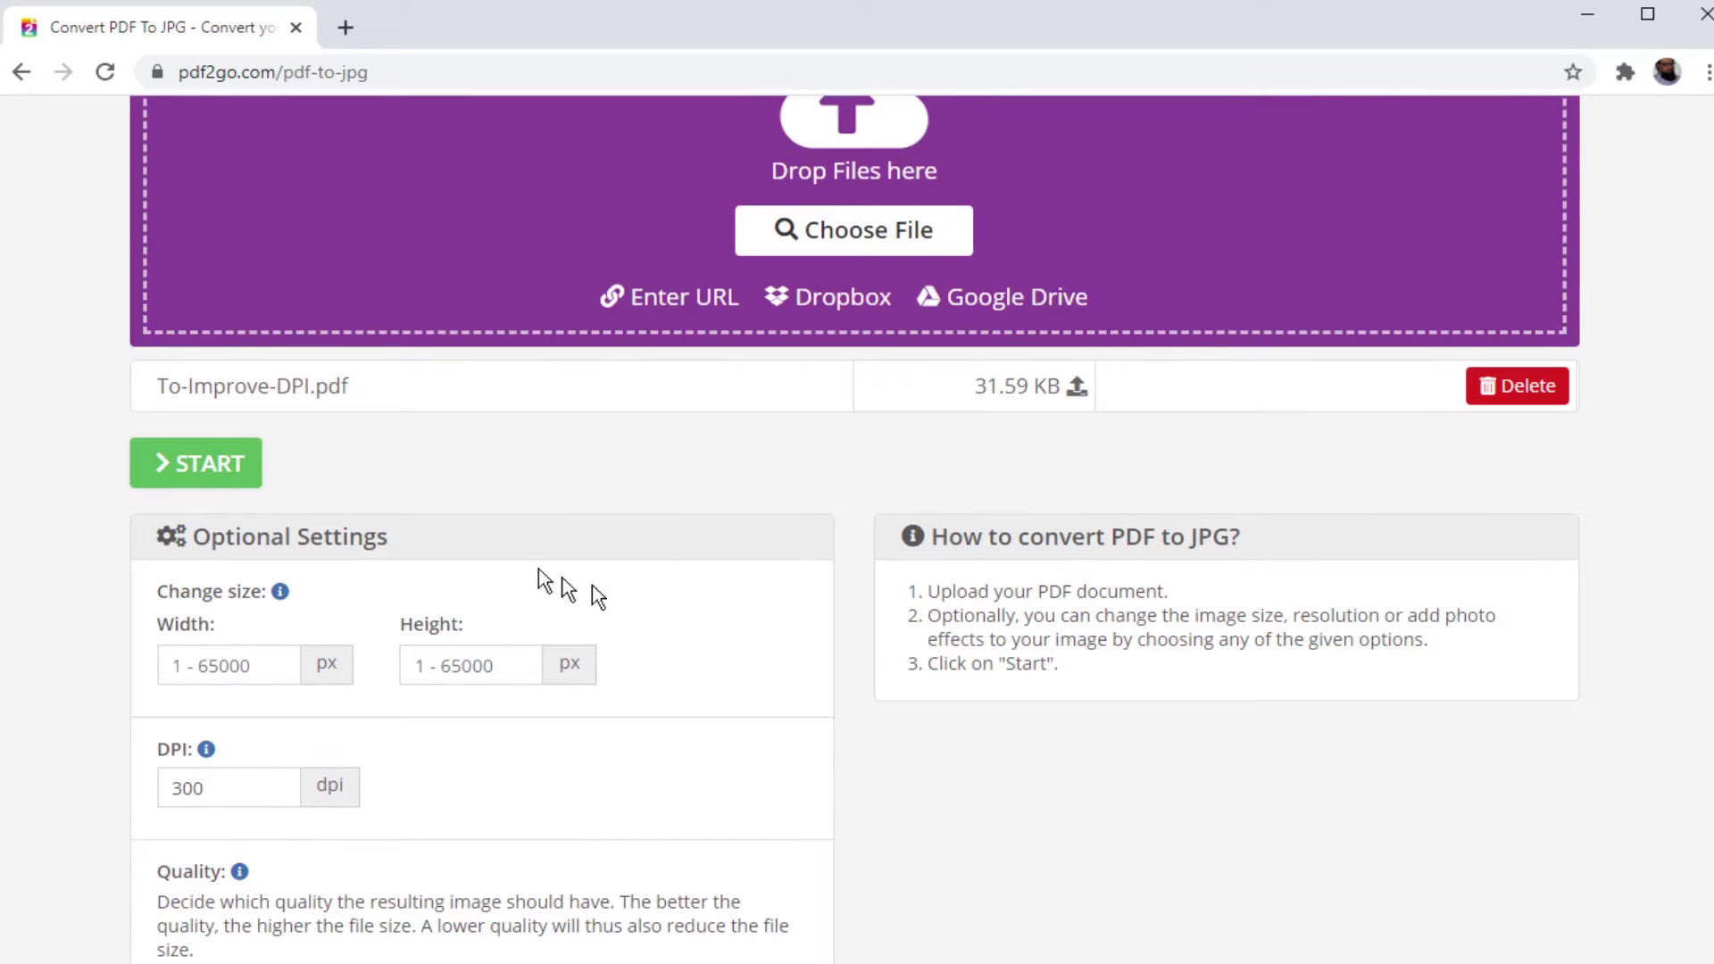
left_click(211, 473)
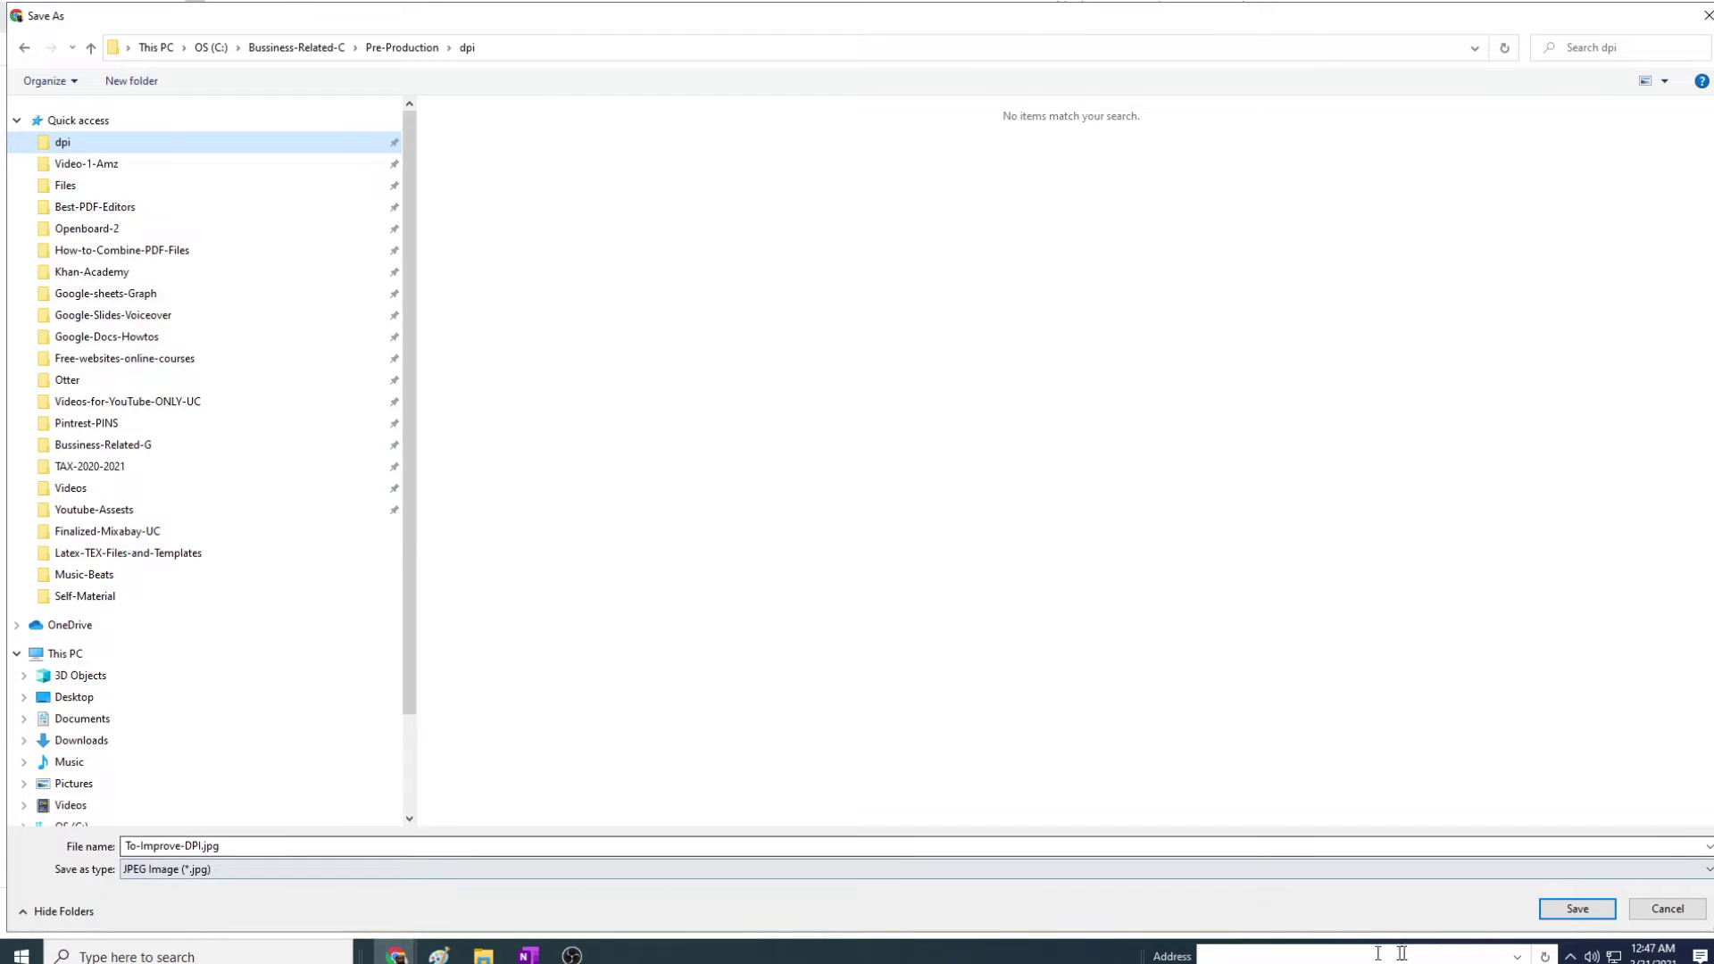
left_click(1586, 913)
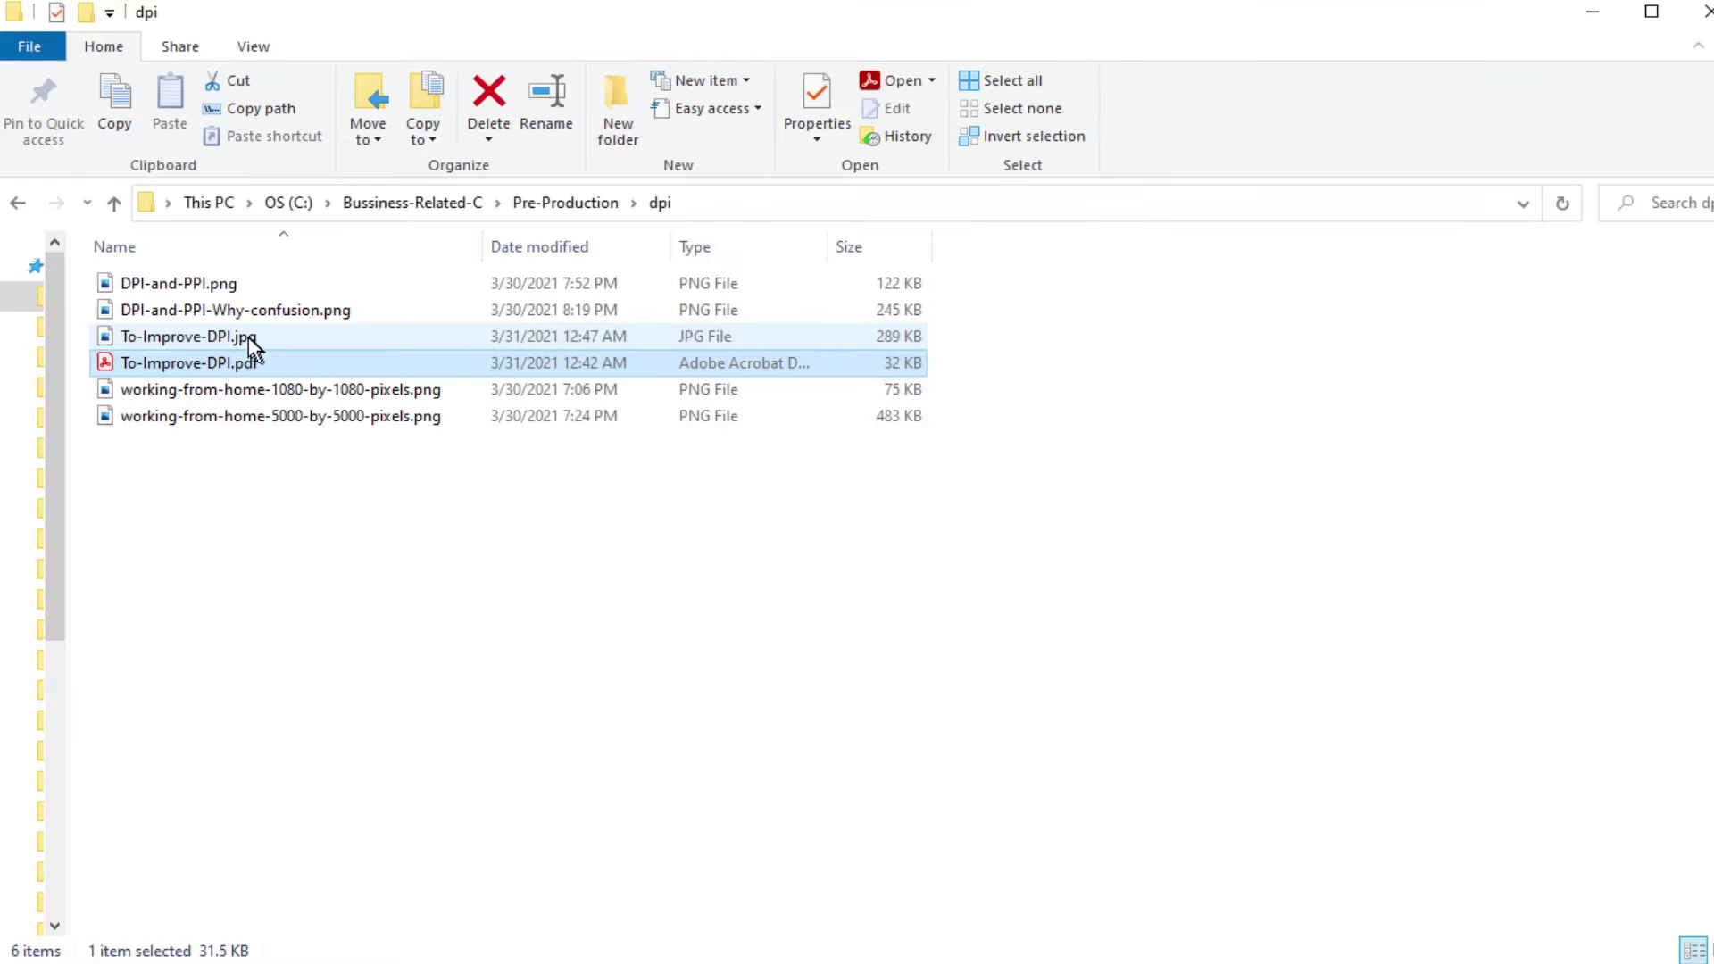
- Open To-Improve-DPI.jpg in Paint and confirm 3375 × 3375 px at 300 DPI in Properties
left_click(248, 338)
right_click(249, 339)
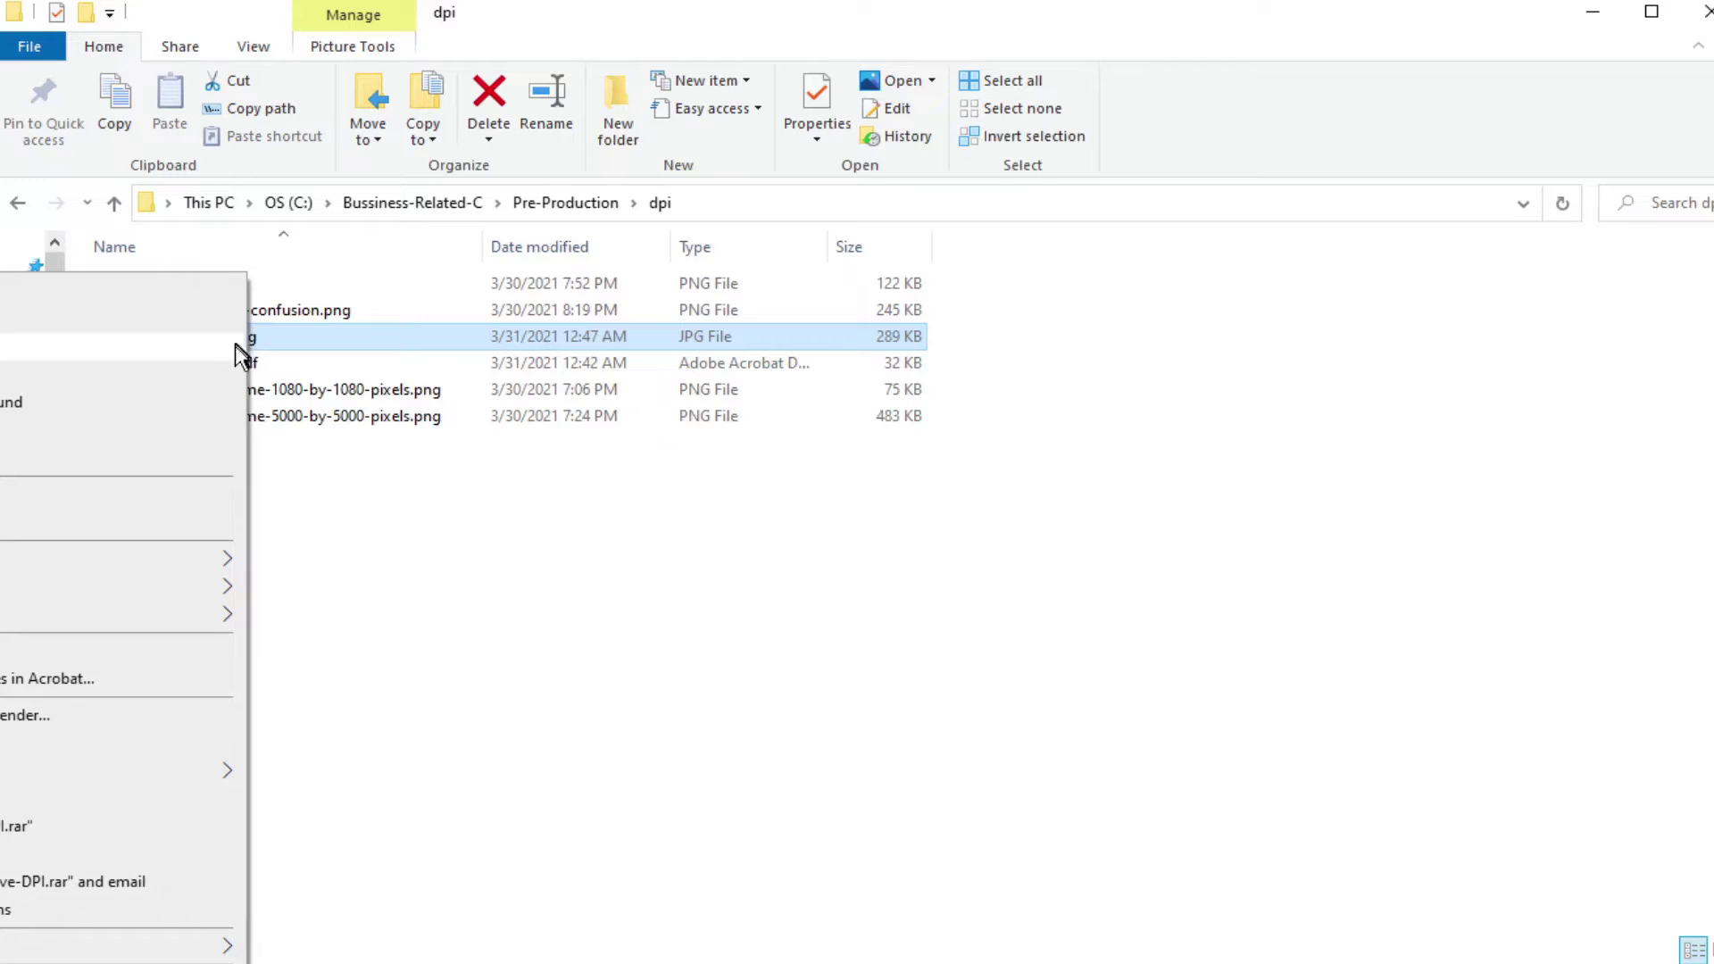
mouse_move(214, 773)
left_click(303, 804)
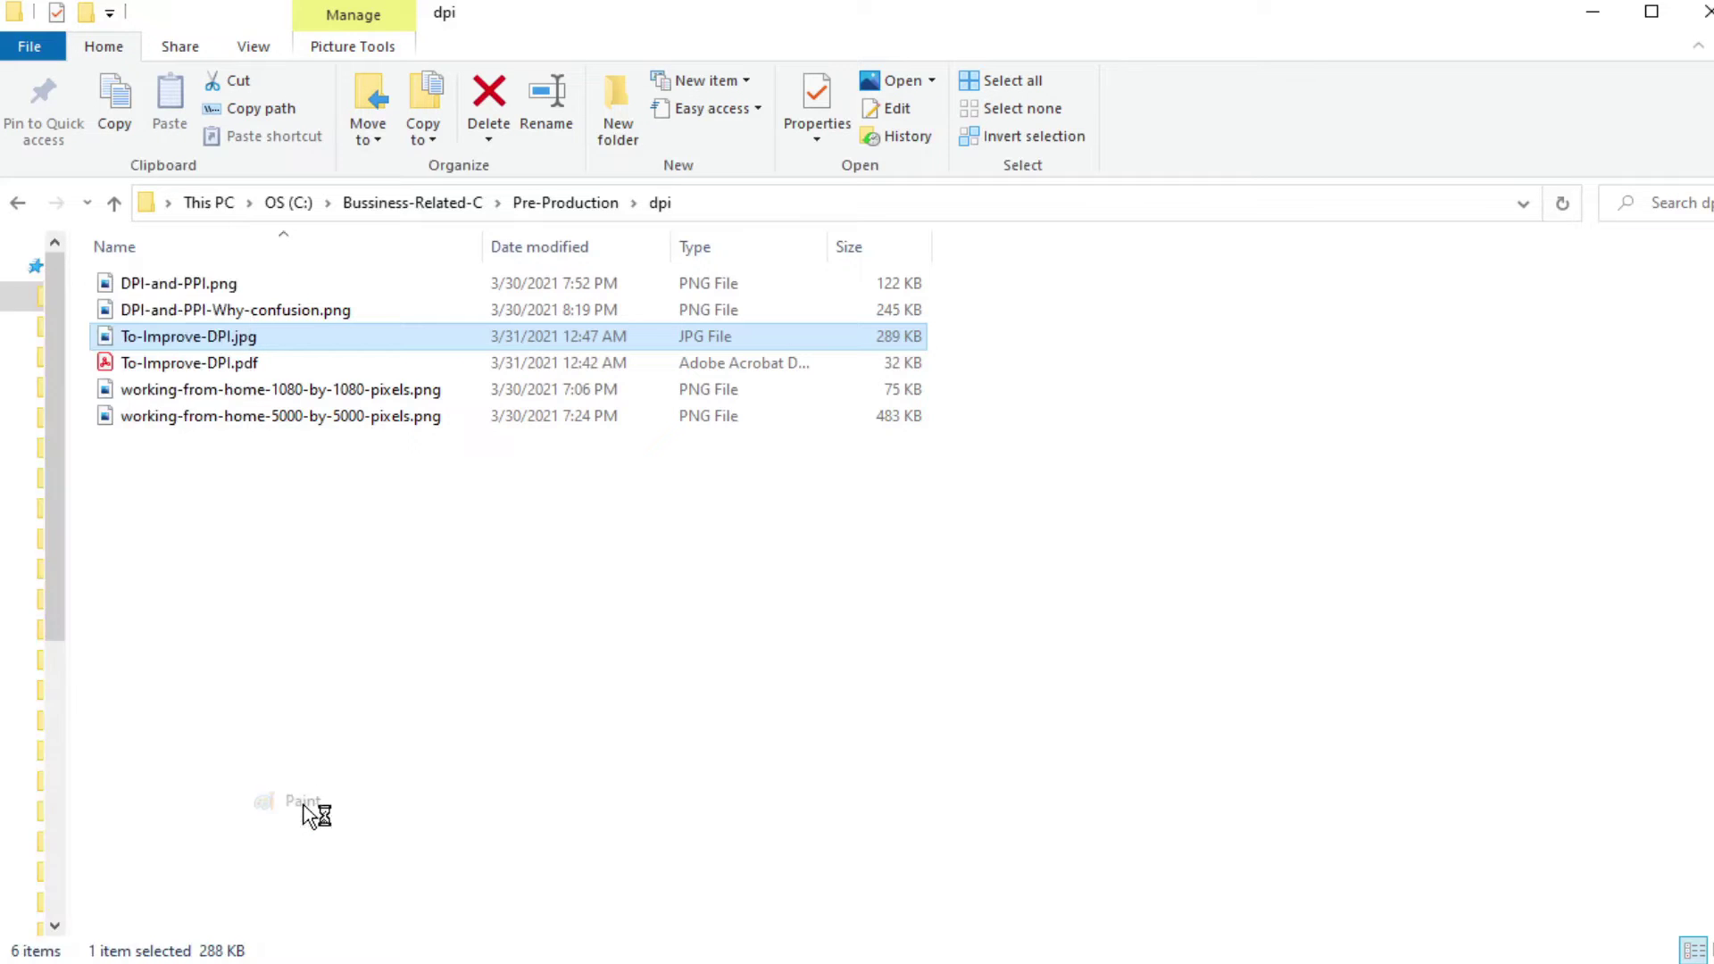
left_click(40, 52)
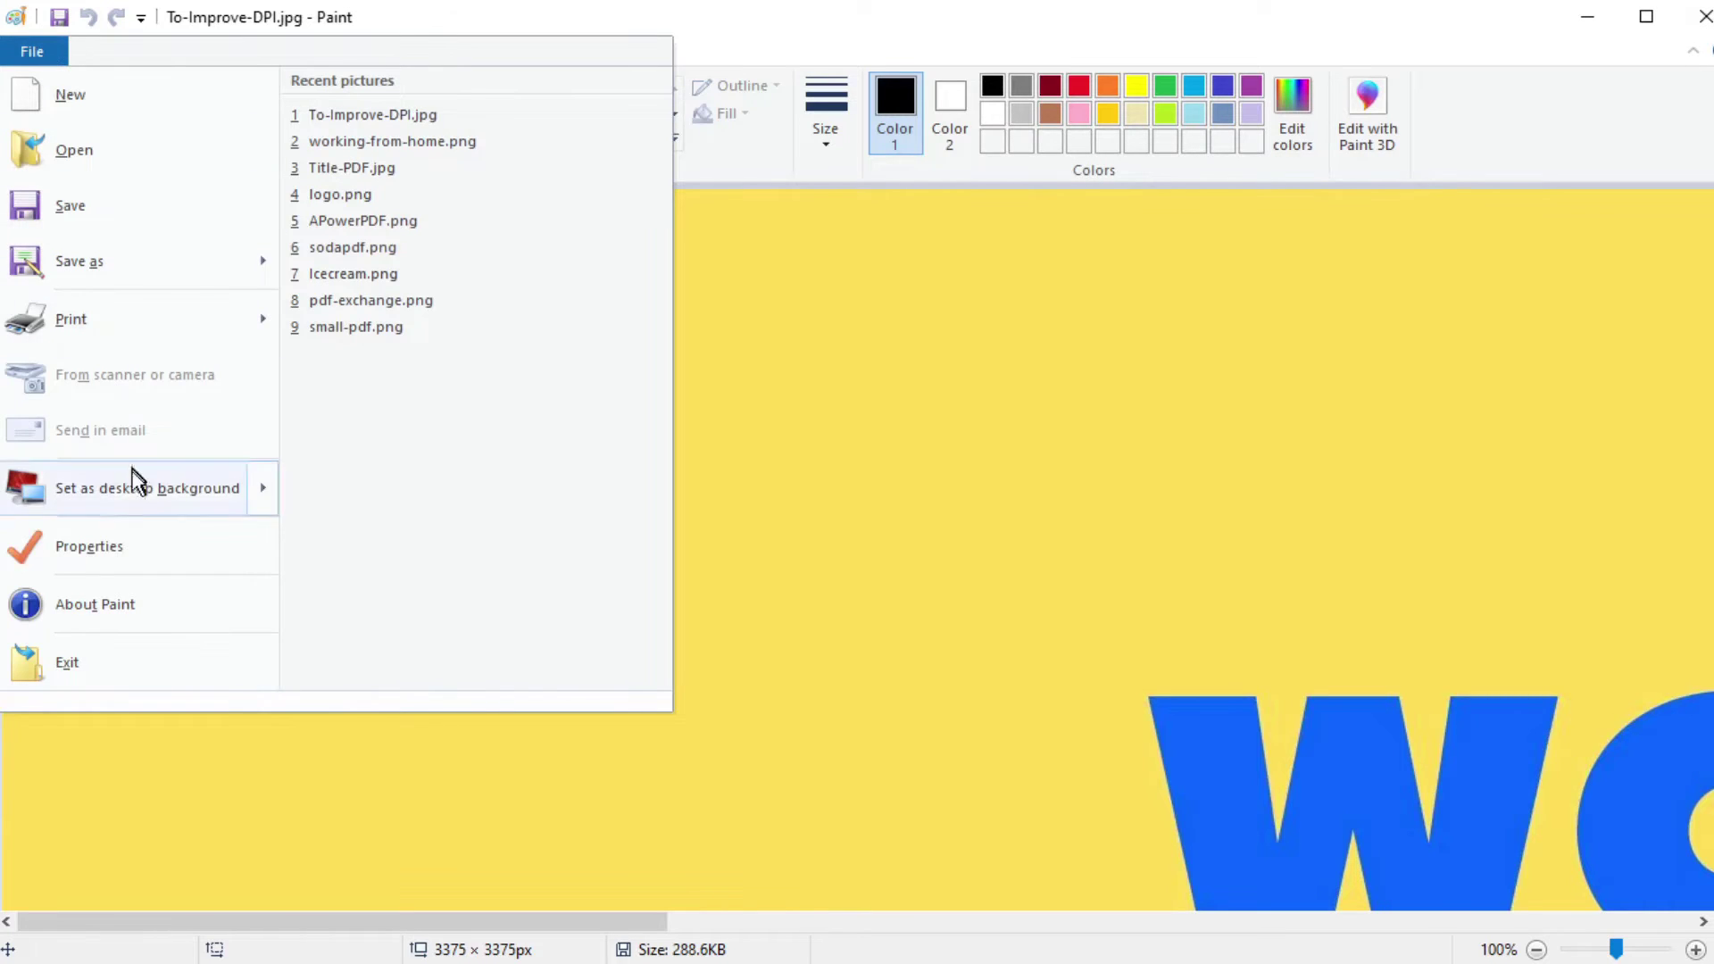
left_click(113, 550)
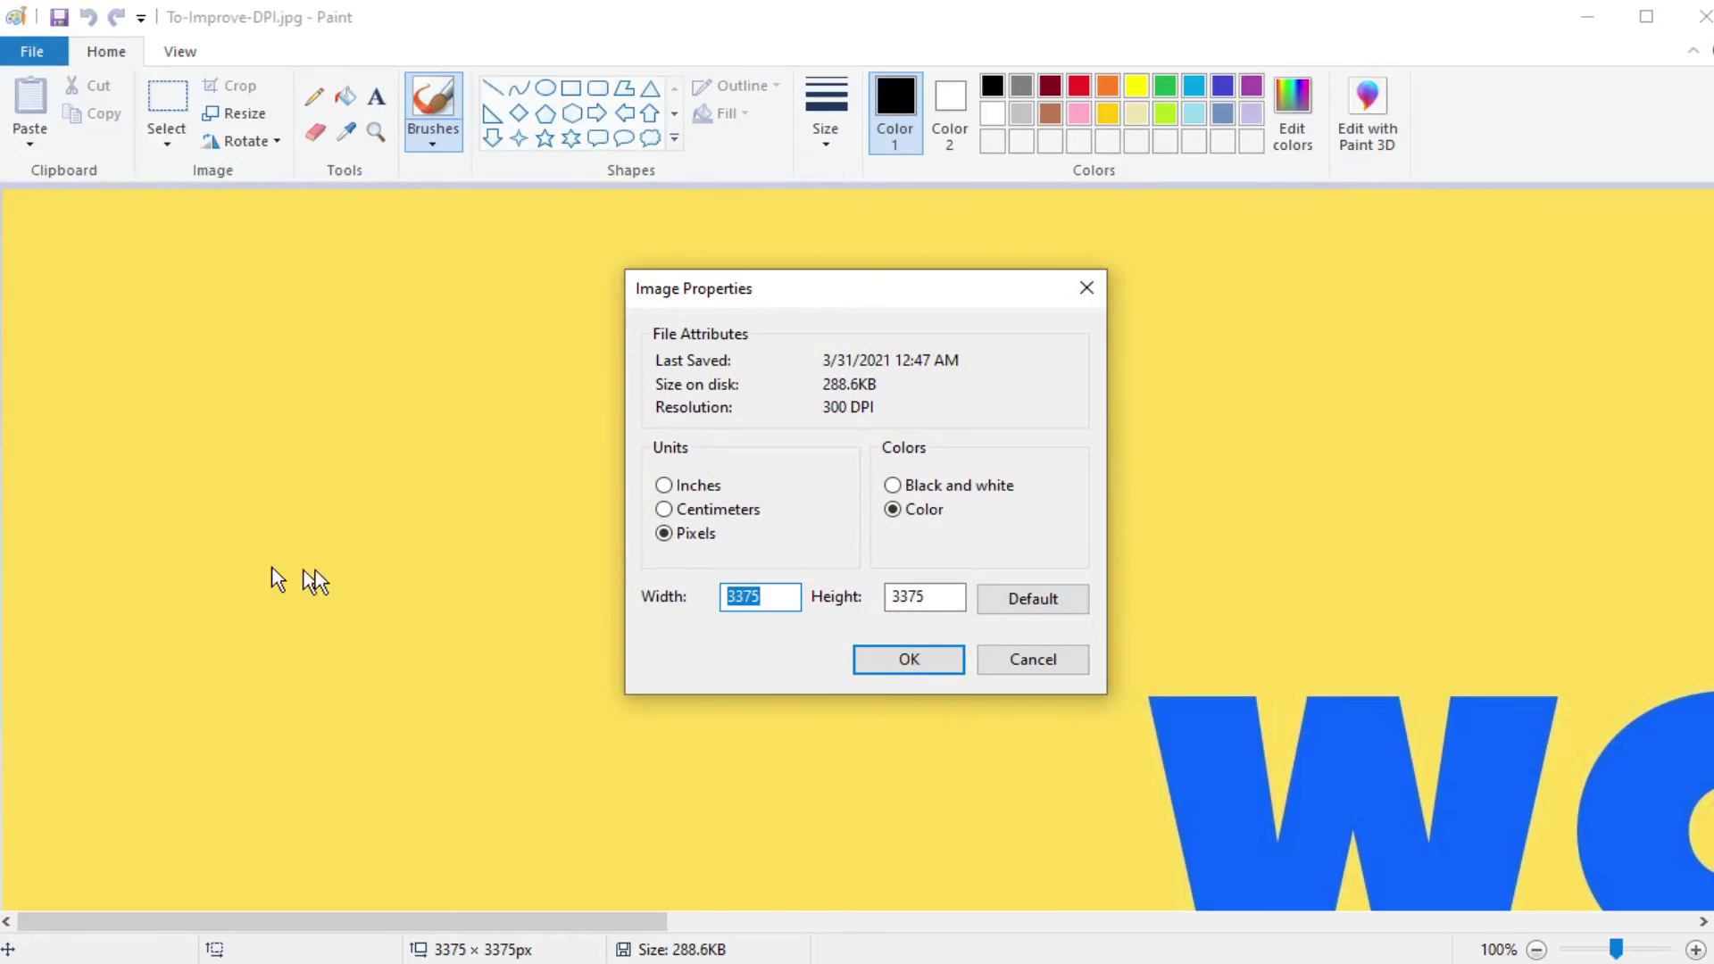